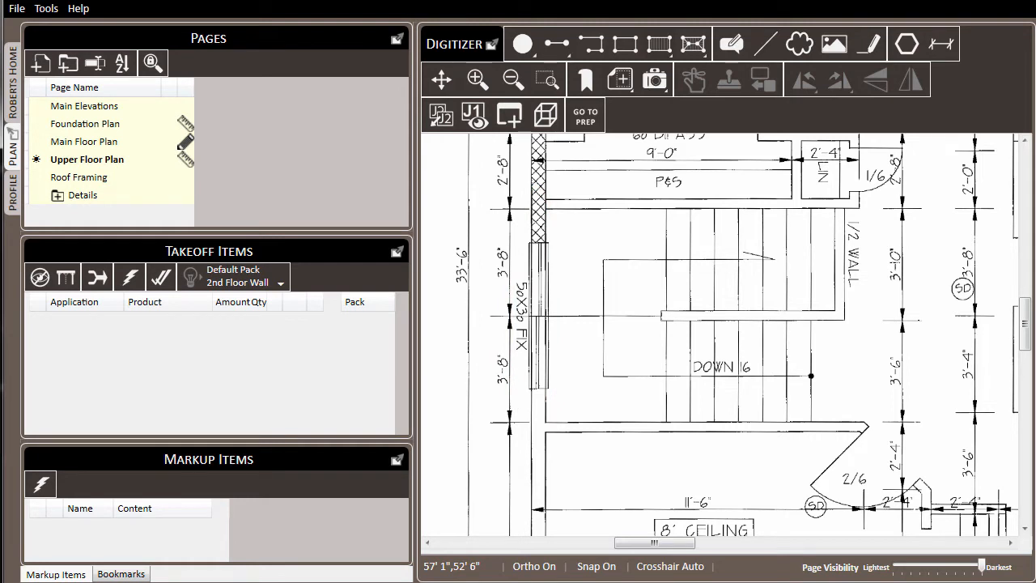
Draw wall segments about 15 ft from beside the stair landing up to the bedroom corner, and about 38 ft across to the master corner.
left_click(555, 45)
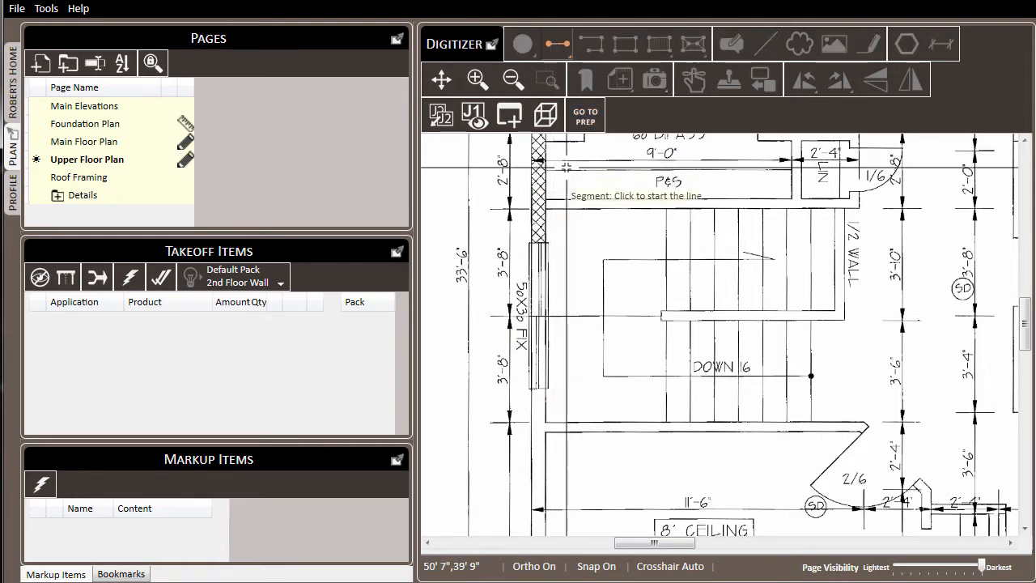
left_click(539, 229)
scroll(539, 235, "up", 3)
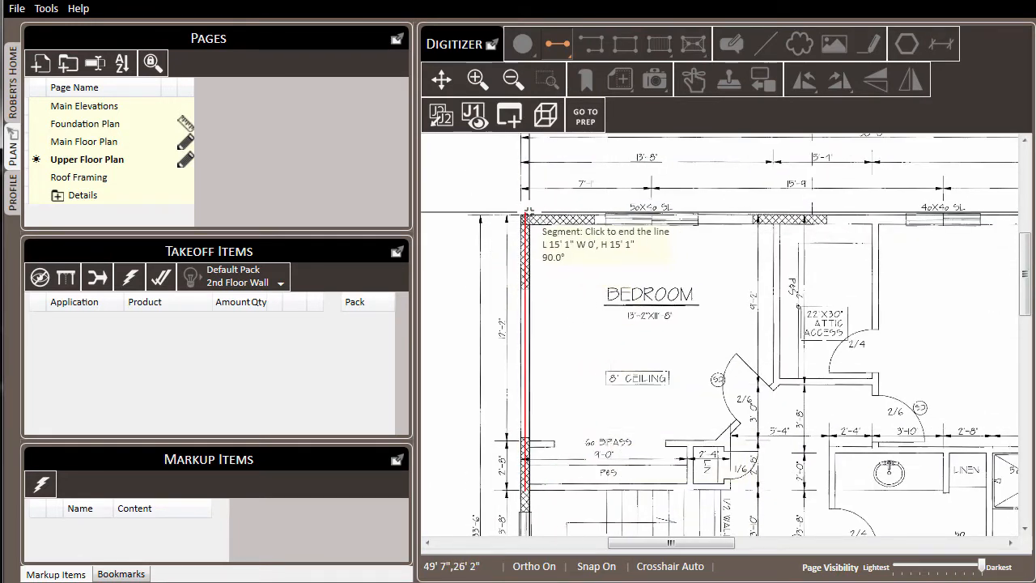
left_click(525, 219)
left_click(524, 219)
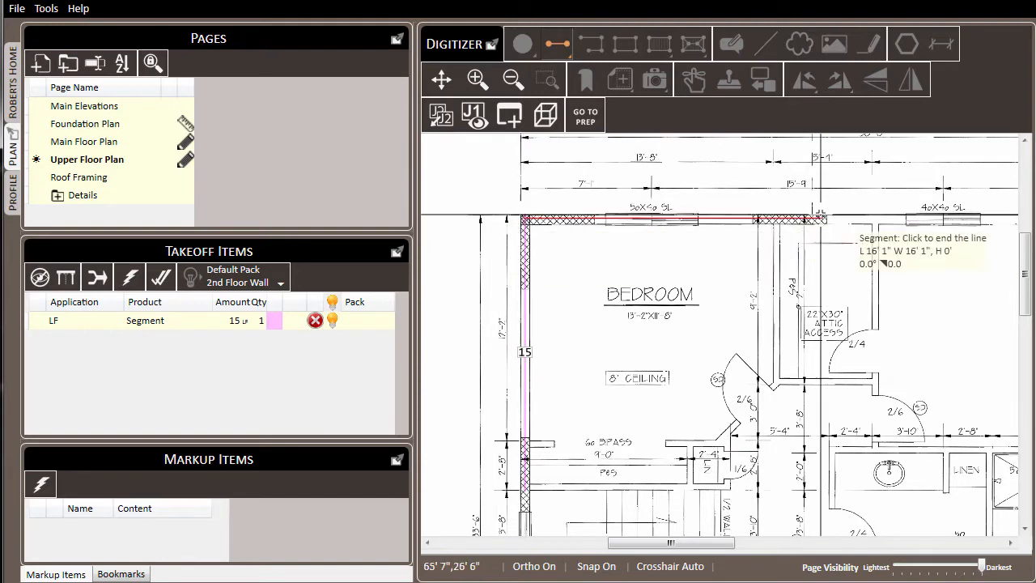
middle_click_drag(855, 216, 417, 188)
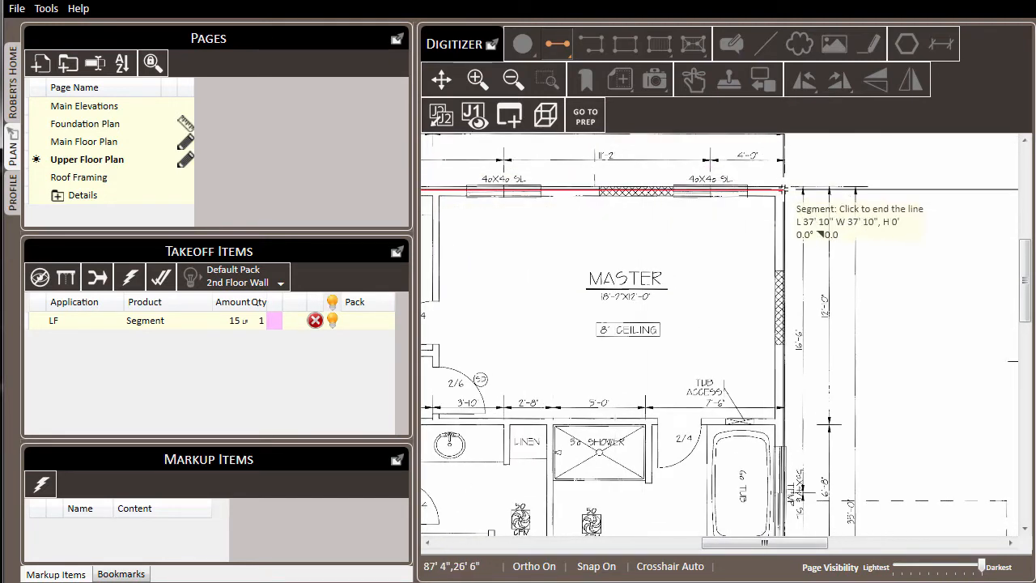
left_click(780, 188)
Draw segments about 35 ft down the exterior wall past the master and HVAC closet, and about 16 ft along the lower bedroom's window wall.
left_click(781, 188)
middle_click_drag(814, 403, 850, 167)
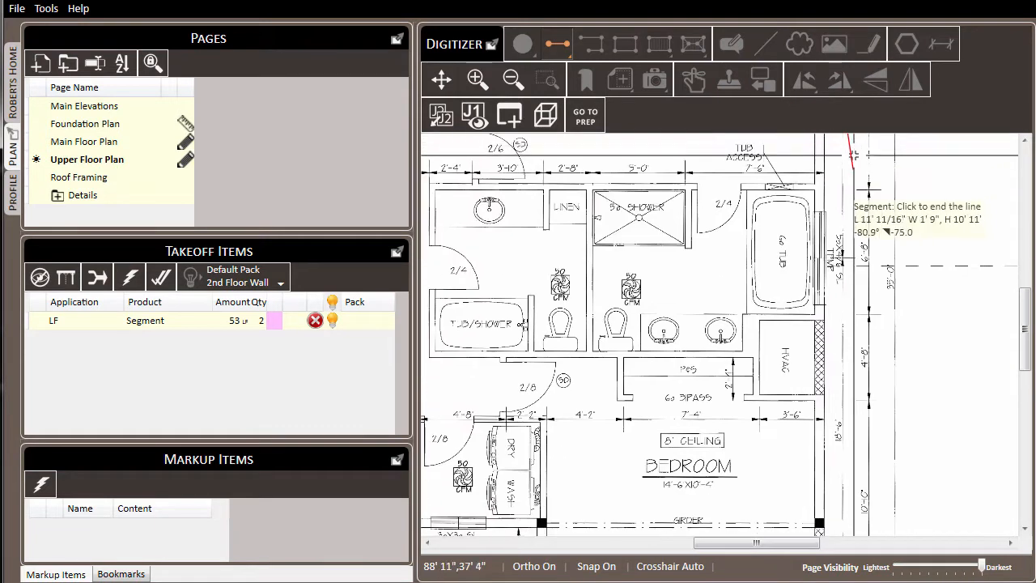
middle_click_drag(823, 440, 863, 319)
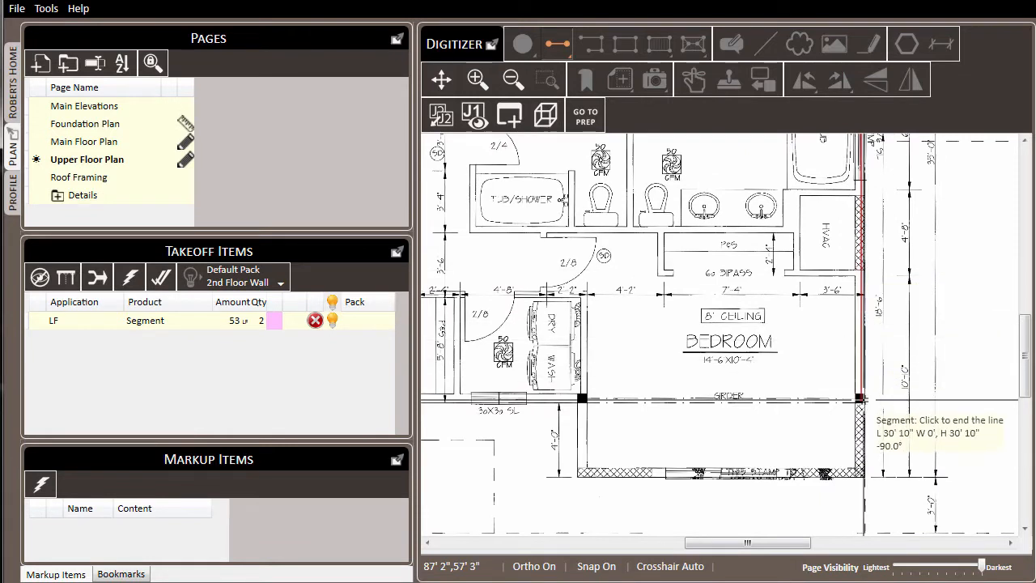
left_click(864, 473)
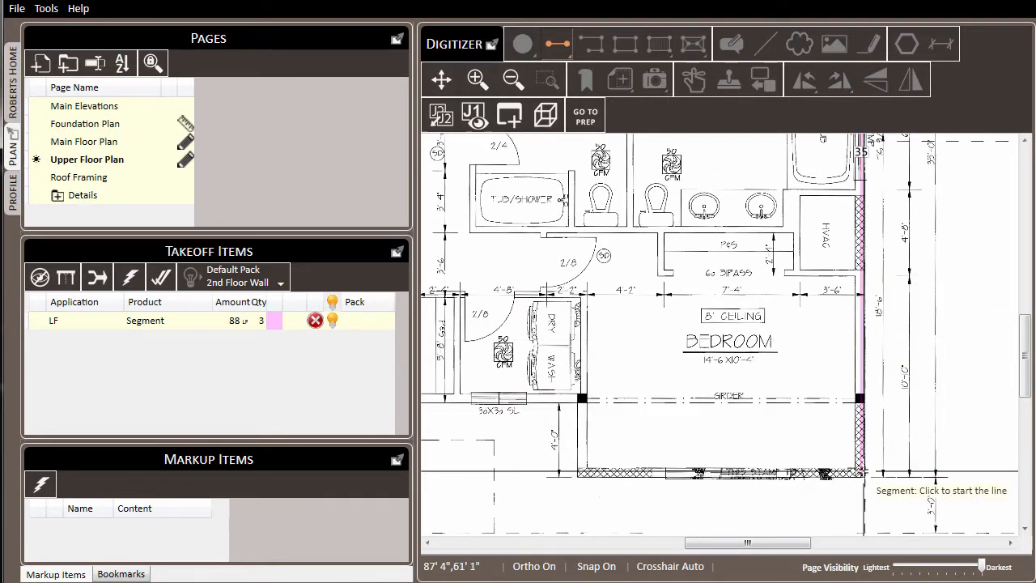
left_click(865, 473)
left_click(578, 473)
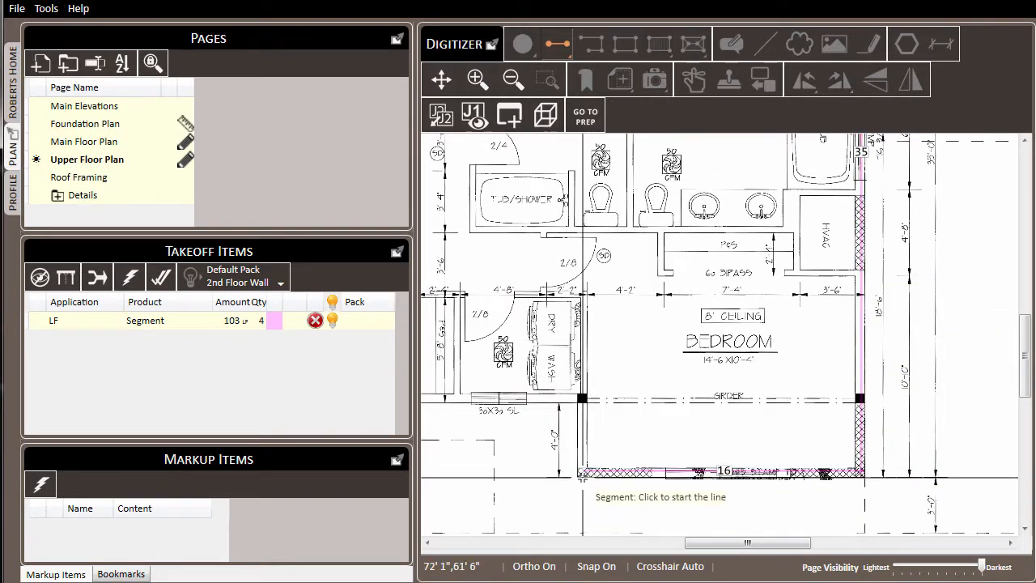
Draw segments about 5, 10 and 3 ft long around the recessed laundry exterior wall between the two lower bedrooms.
left_click(578, 472)
left_click(582, 398)
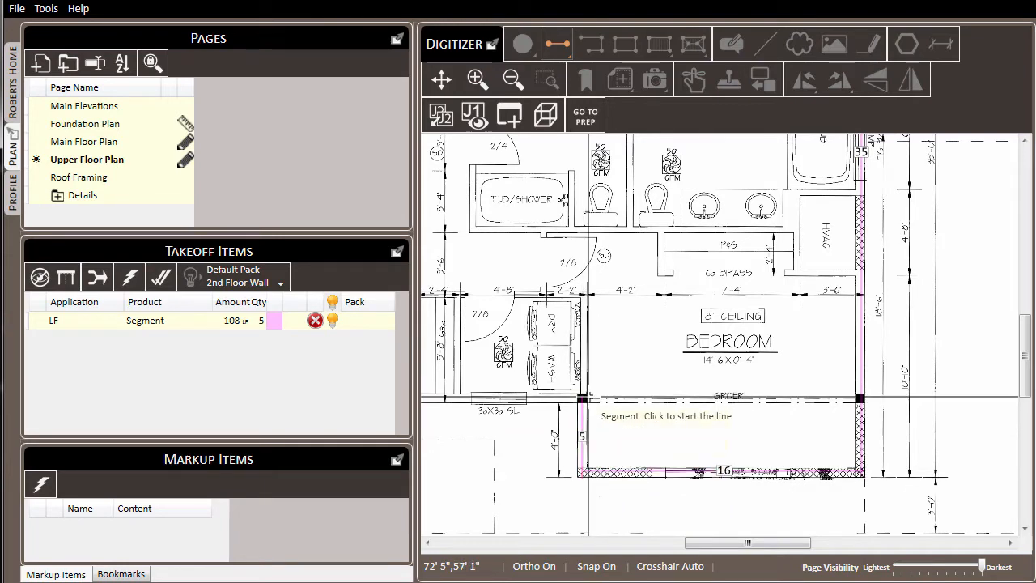
left_click(582, 398)
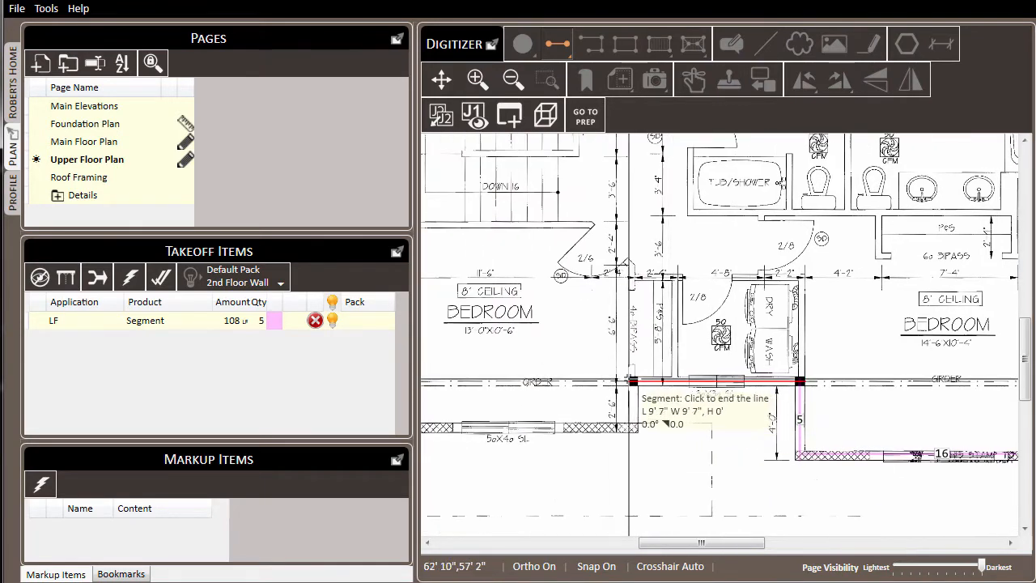
left_click(634, 381)
left_click(634, 382)
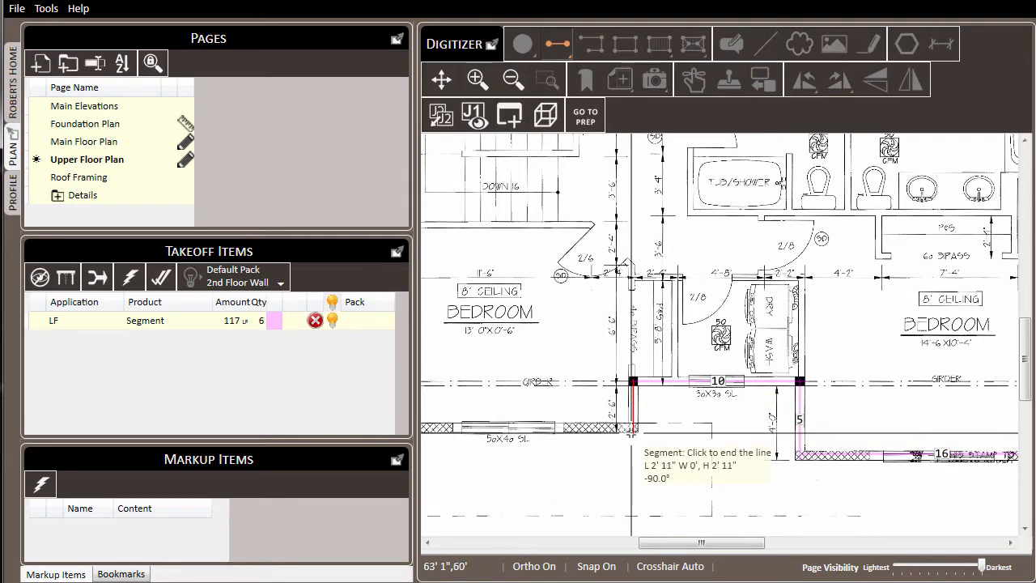
left_click(634, 427)
Draw segments about 15 ft along the 13'-0"x10'-6" bedroom's window wall and about 12 ft up to the stairwell, ending the segment command.
left_click(634, 427)
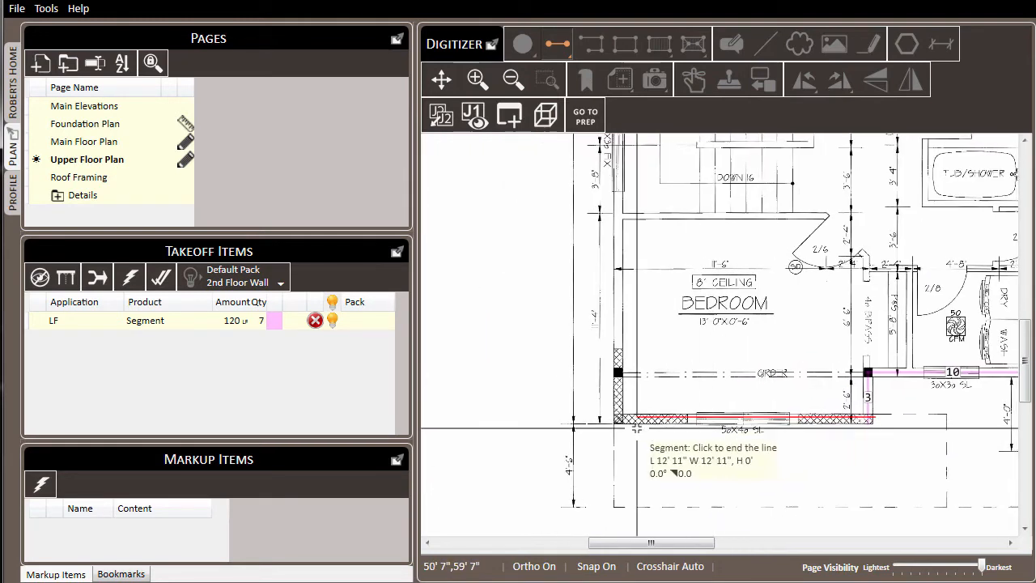
left_click(619, 420)
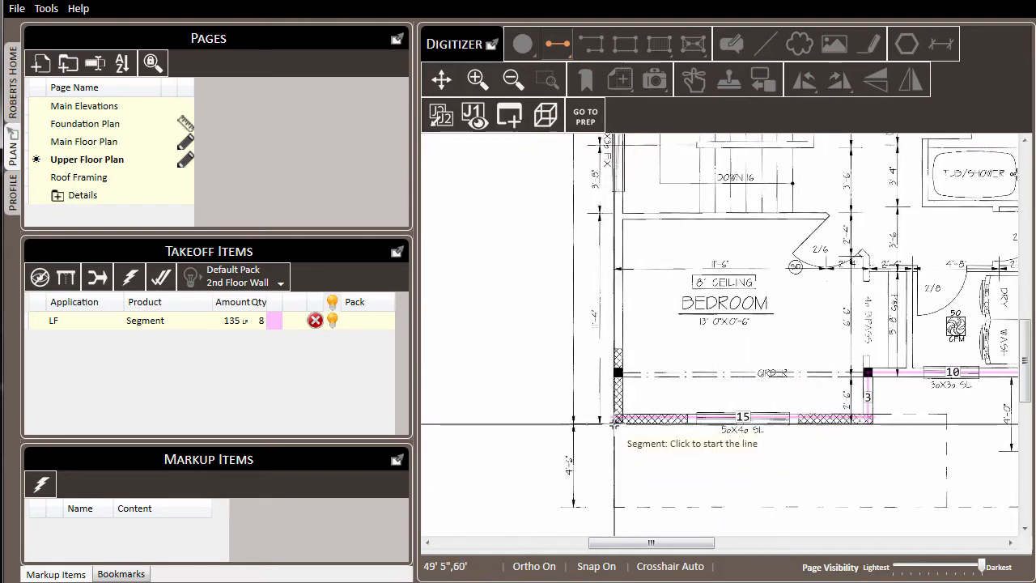
left_click(618, 420)
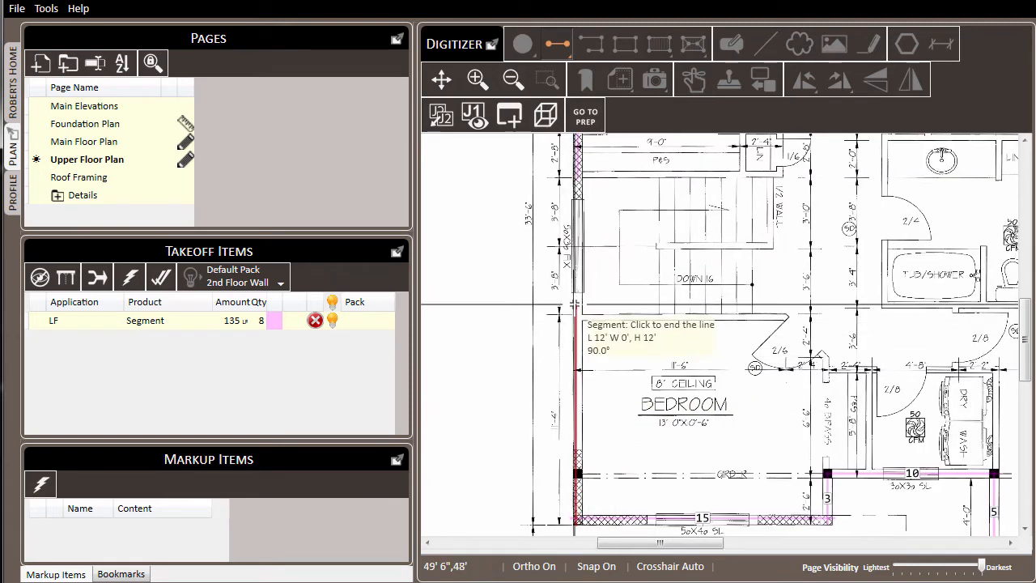
double_click(570, 314)
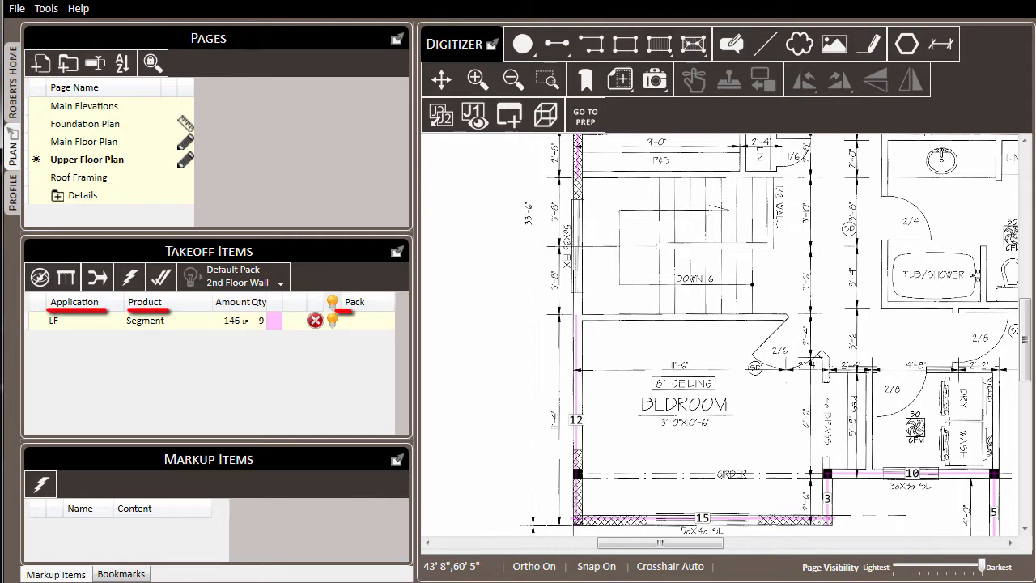
Change the LF segment takeoff item's application to Wall Assembly.
right_click(93, 324)
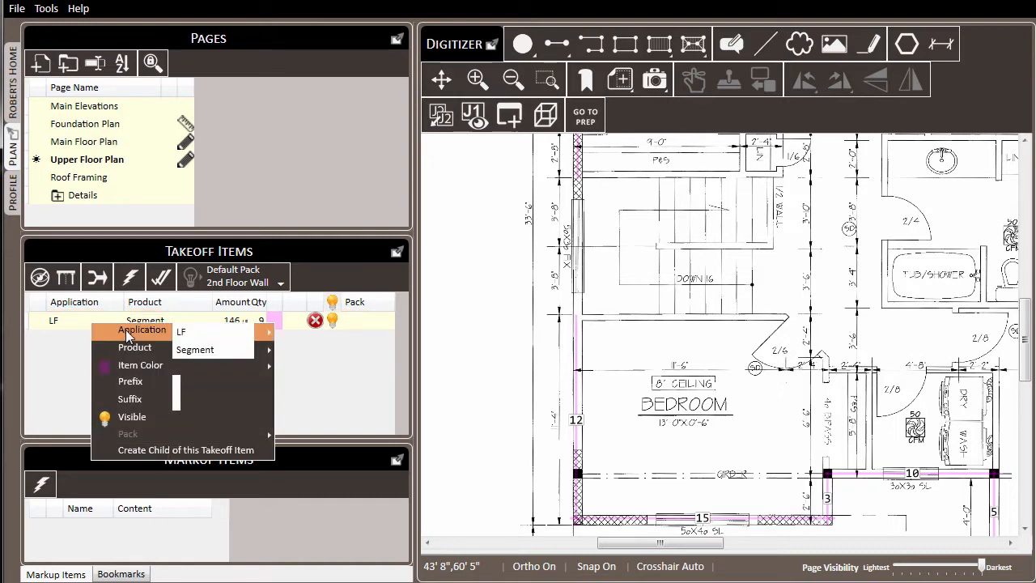
mouse_move(195, 331)
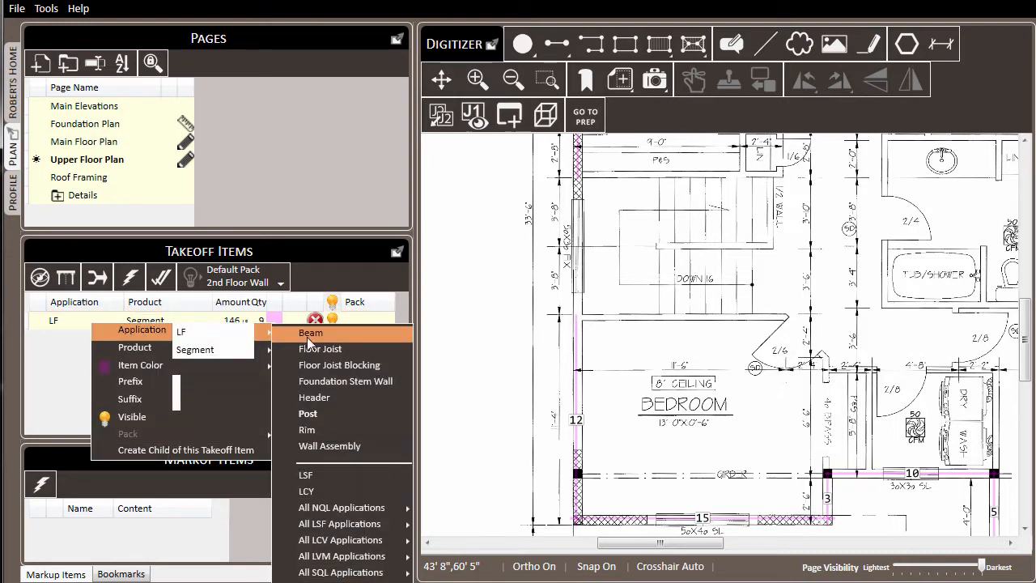
left_click(384, 450)
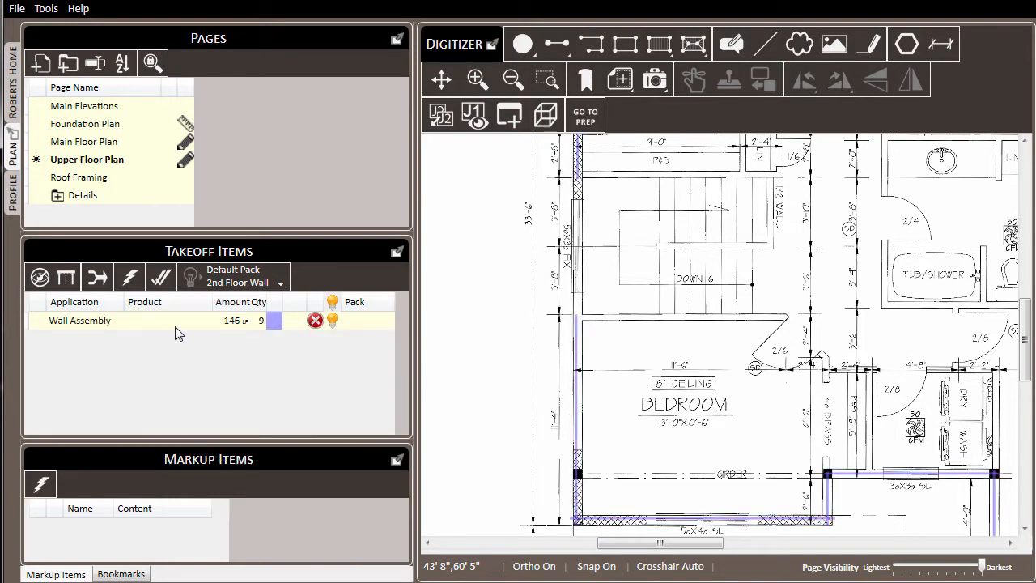
Assign the product 6" Exterior Sheathed to the Wall Assembly takeoff item.
right_click(168, 322)
mouse_move(212, 350)
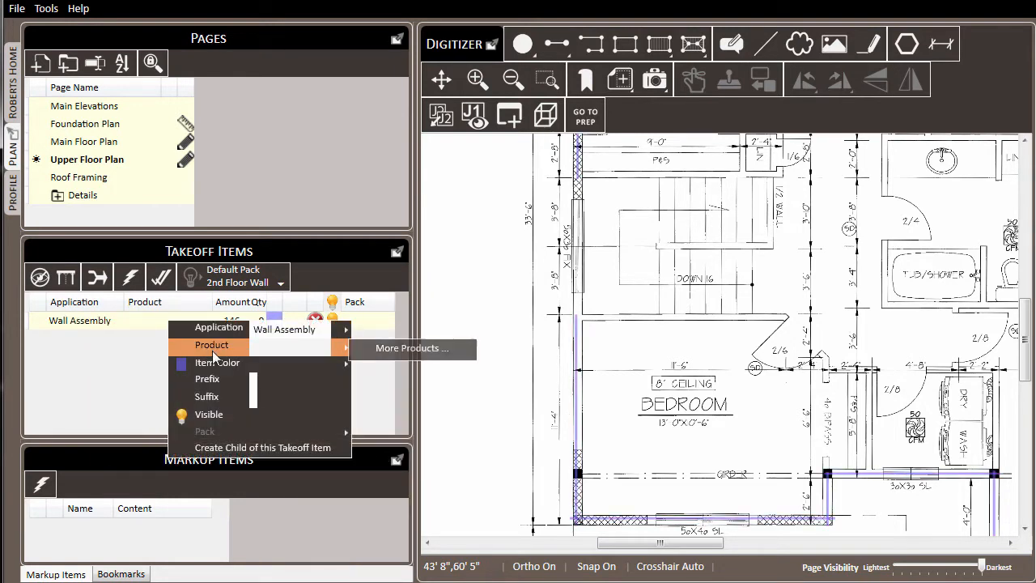
left_click(408, 348)
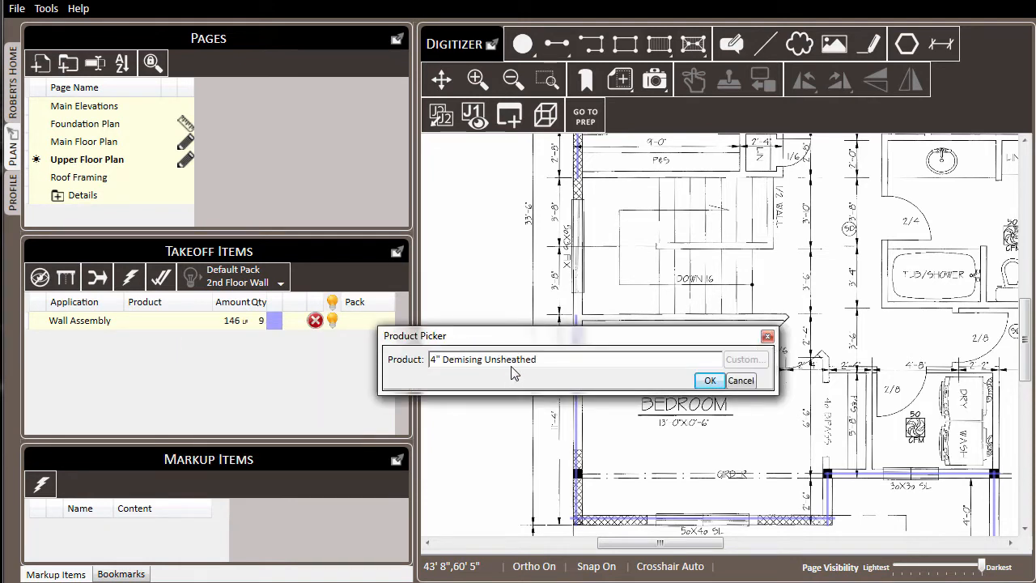
left_click(519, 364)
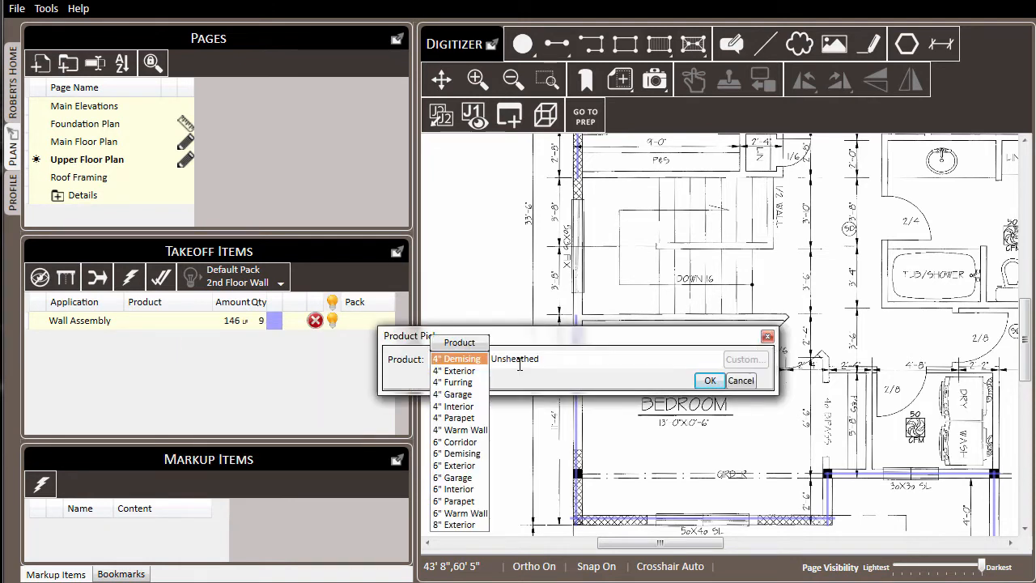
left_click(470, 467)
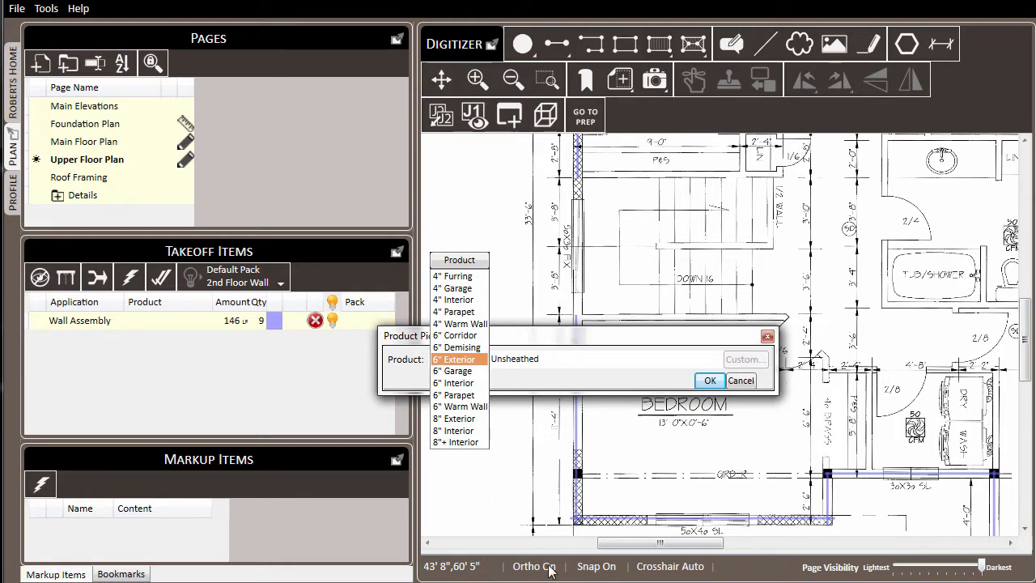
key("Tab")
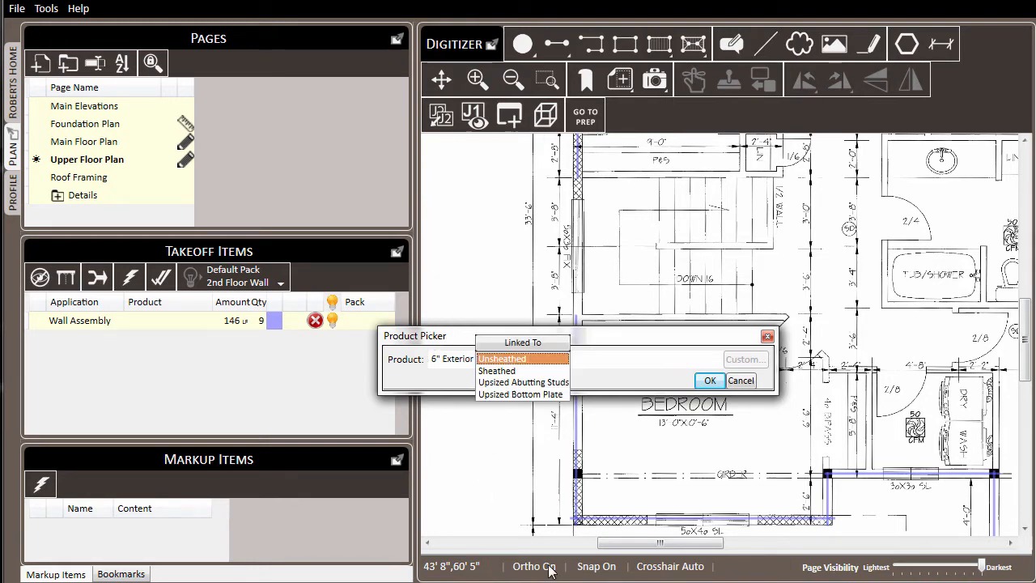
key("Down")
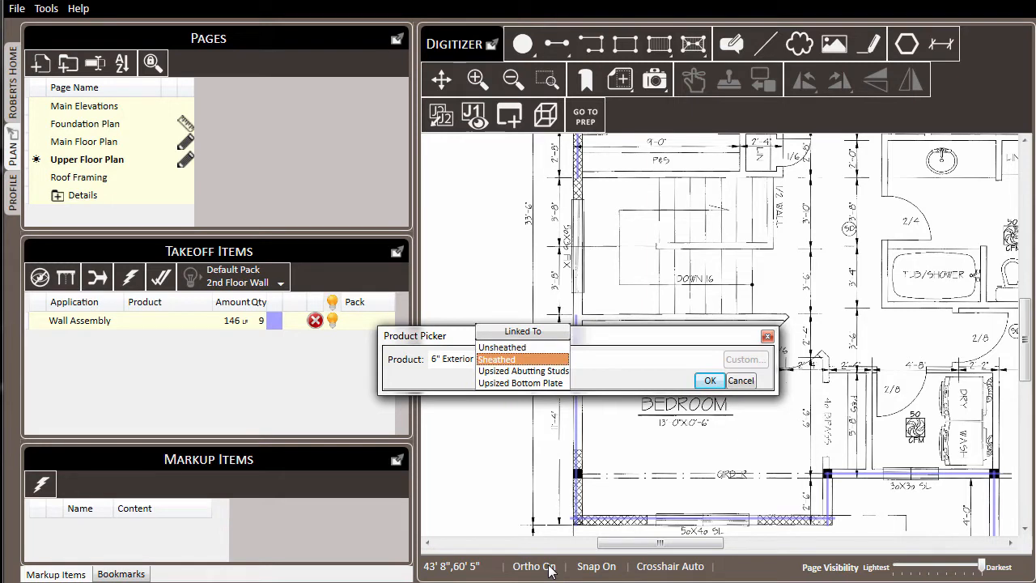
key("Tab")
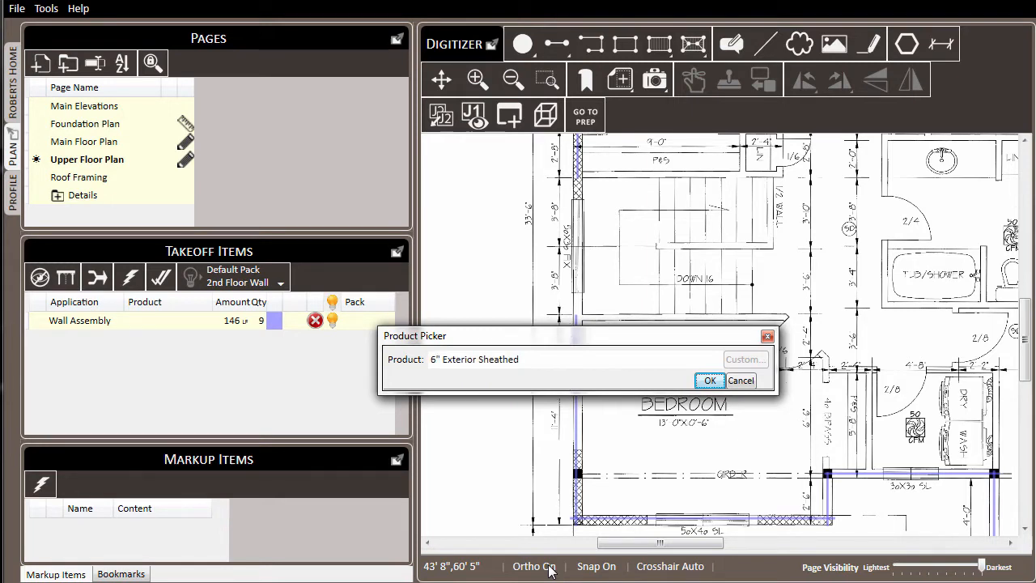
left_click(710, 381)
Review the wall item's pack choices and wall height settings, accepting the existing wall style and height.
right_click(170, 321)
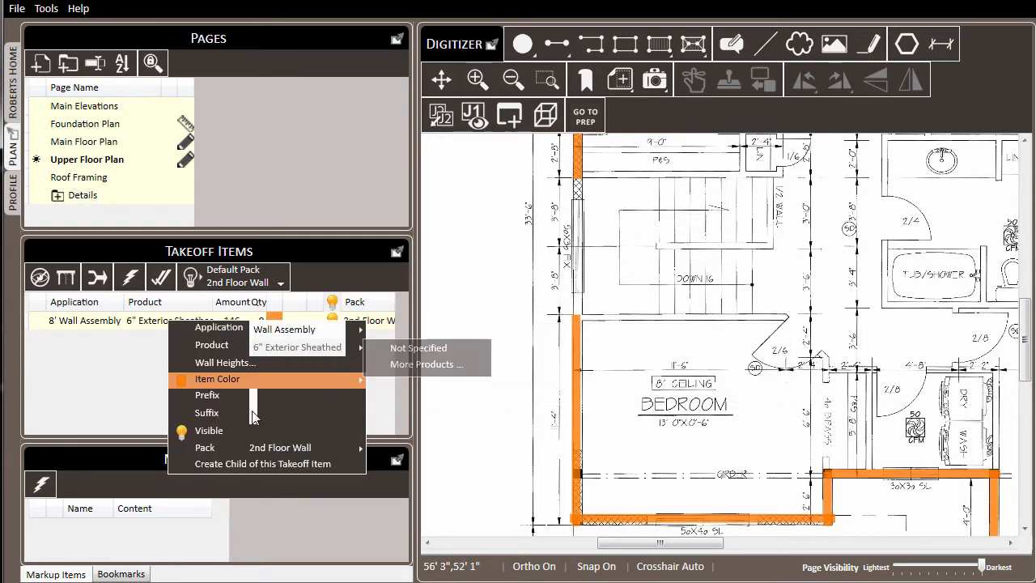
mouse_move(335, 451)
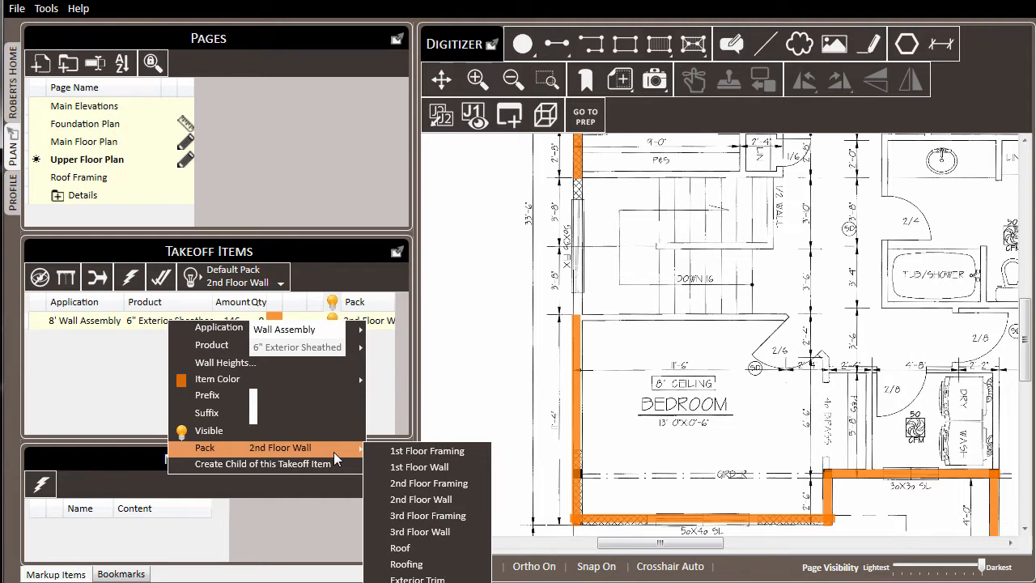
left_click(264, 363)
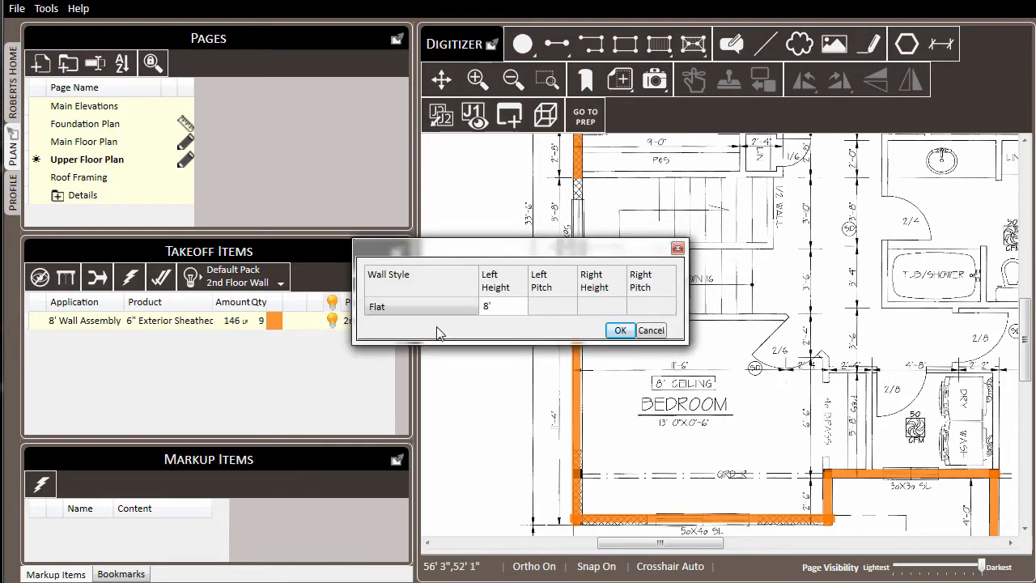
left_click(619, 330)
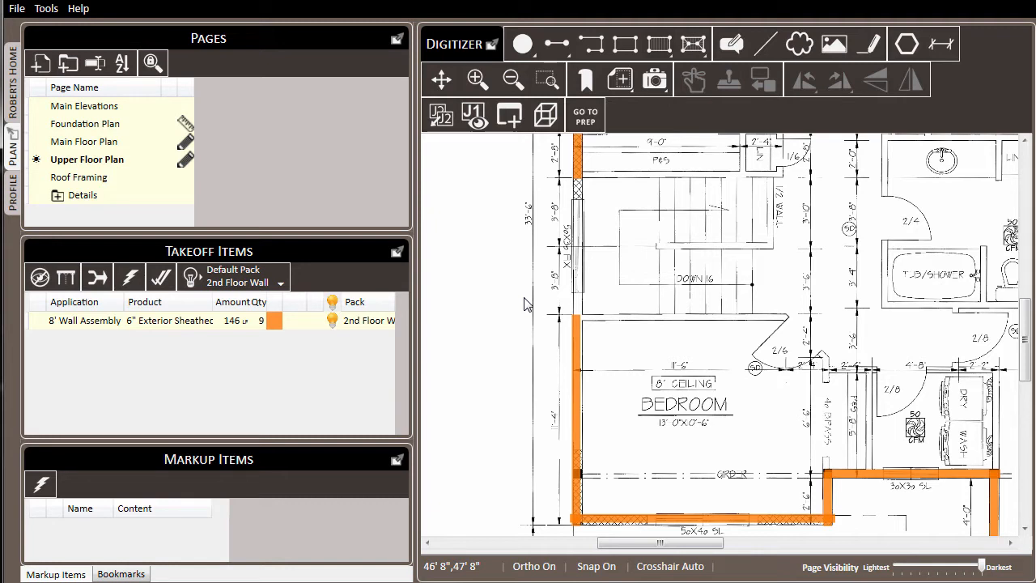
Check the exterior wall quantities in the 2nd Floor Wall list, and return to the plan.
scroll(522, 299, "down", 5)
left_click(13, 81)
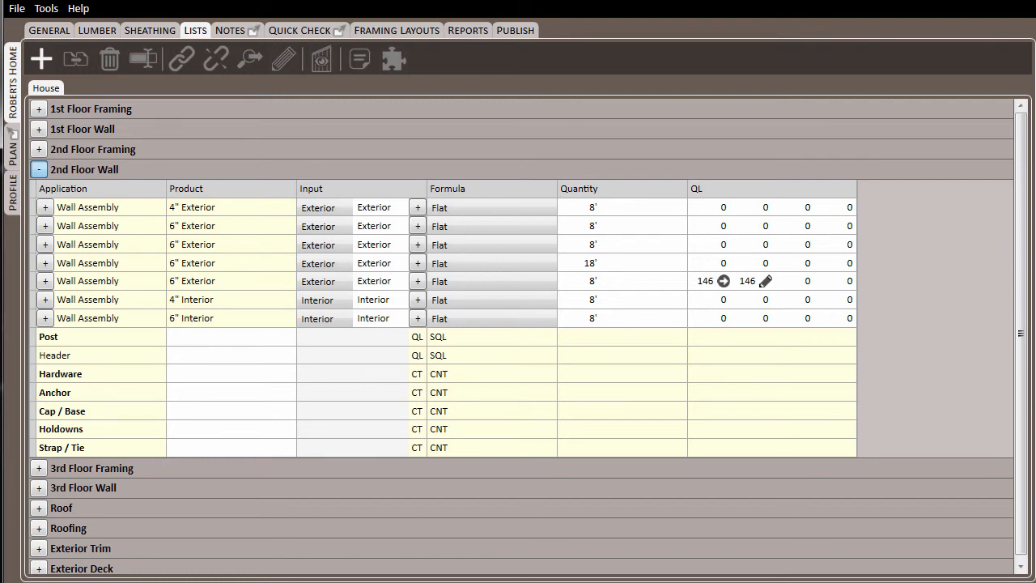
left_click(14, 153)
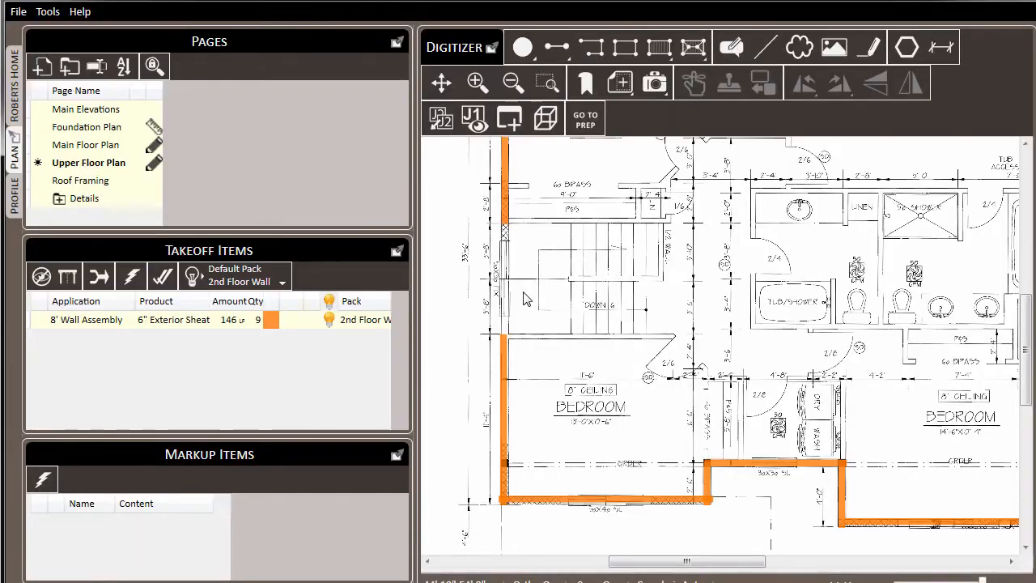
Draw a segment about 8 ft long along the stairwell's exterior window wall to fill the gap, and end the segment command.
left_click(557, 47)
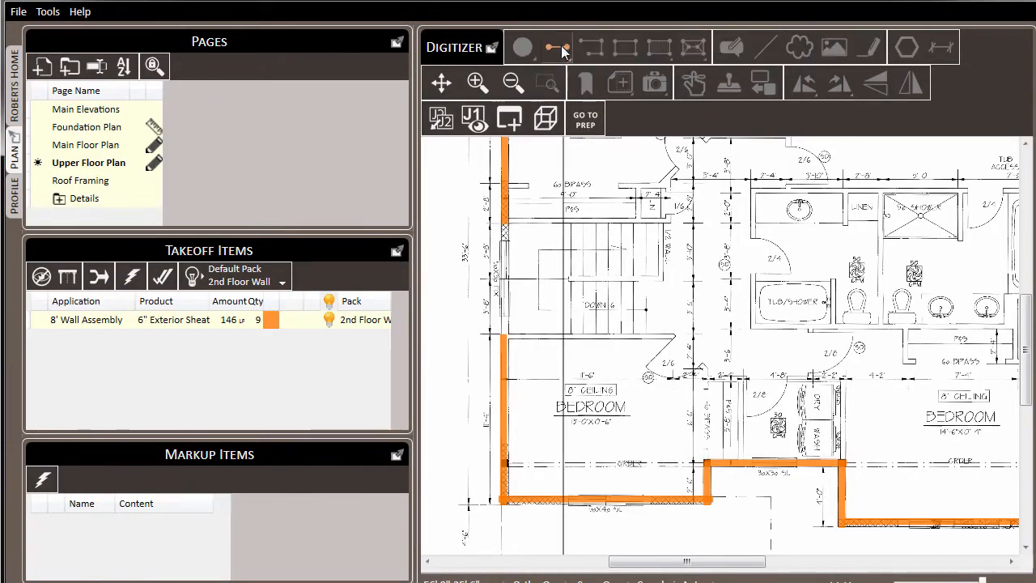
scroll(519, 220, "up", 4)
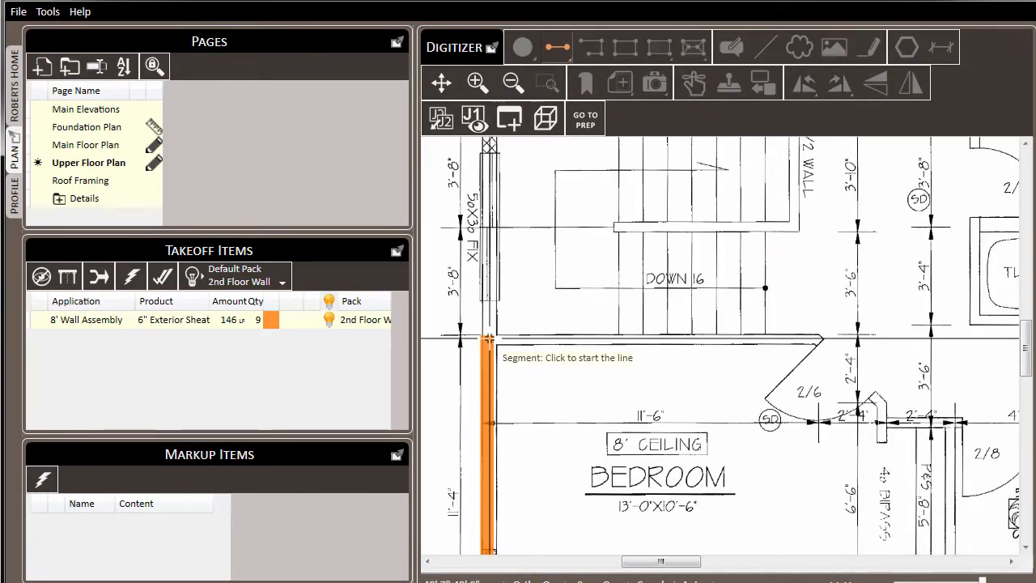
left_click(489, 340)
scroll(489, 259, "up", 3)
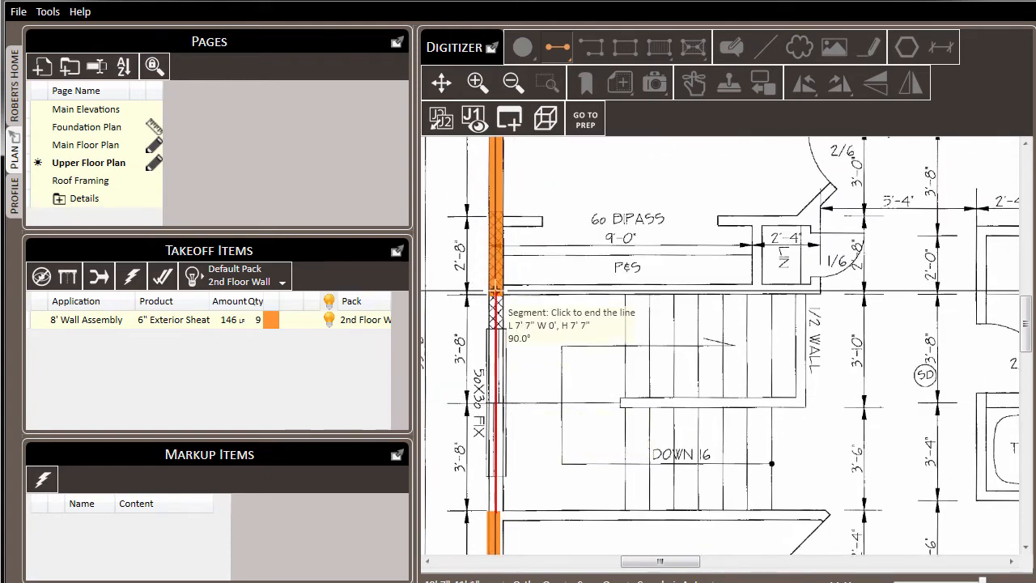
left_click(495, 301)
key("Escape")
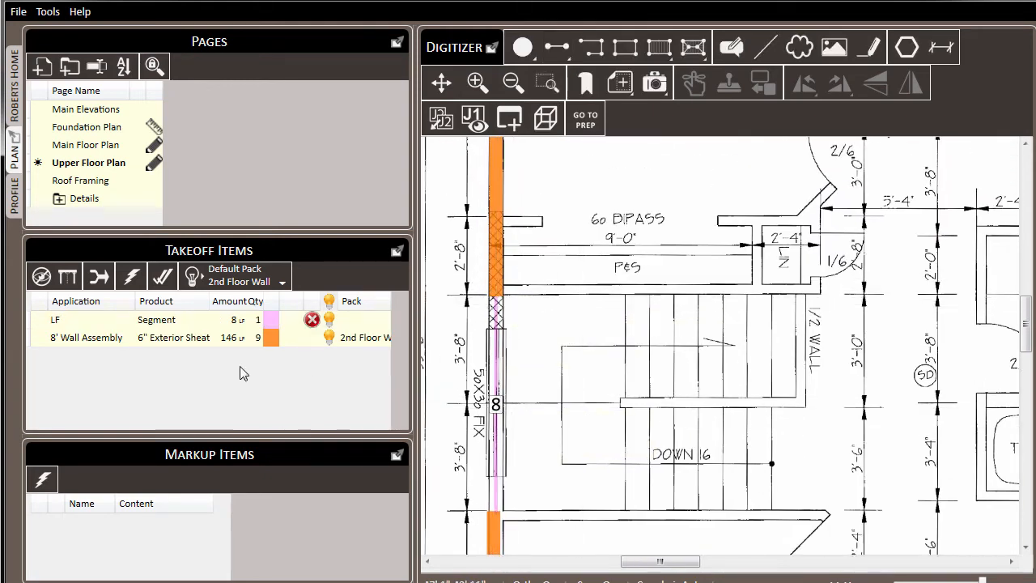
Assign the Wall Assembly application and the 6" Exterior Sheathed product to the new 8 ft stairwell segment.
right_click(156, 319)
mouse_move(199, 327)
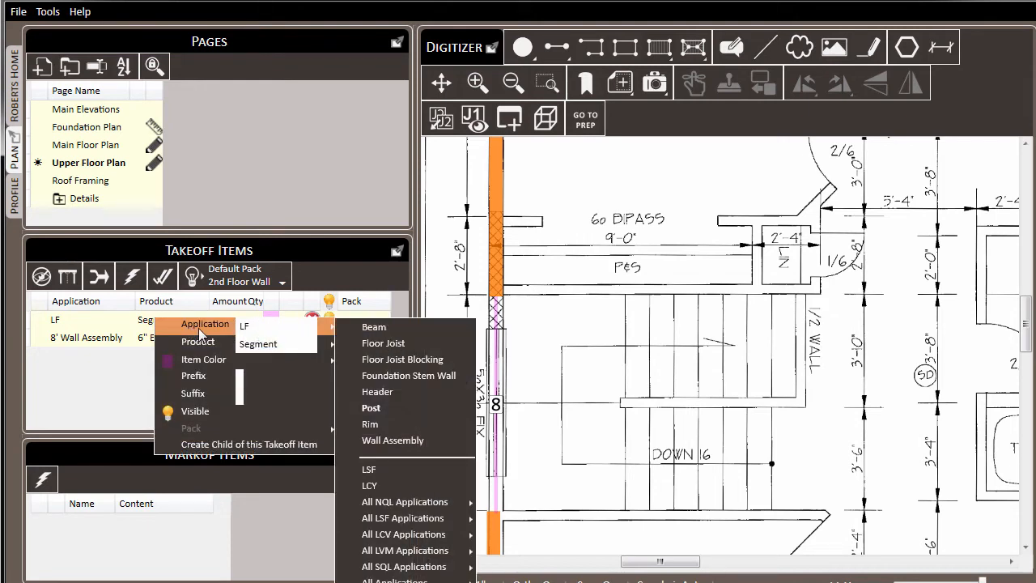
left_click(452, 440)
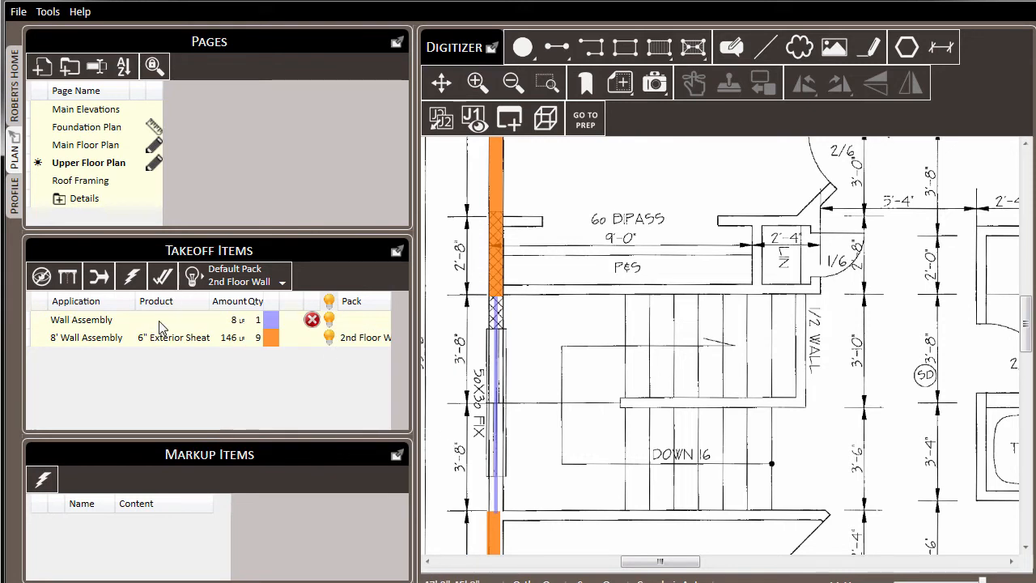
right_click(161, 321)
mouse_move(209, 348)
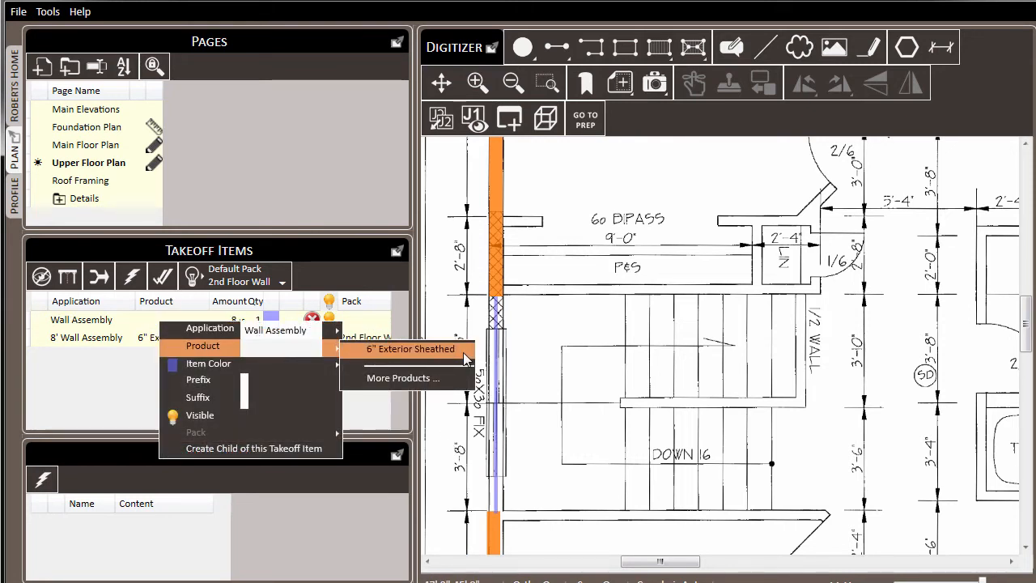
left_click(438, 350)
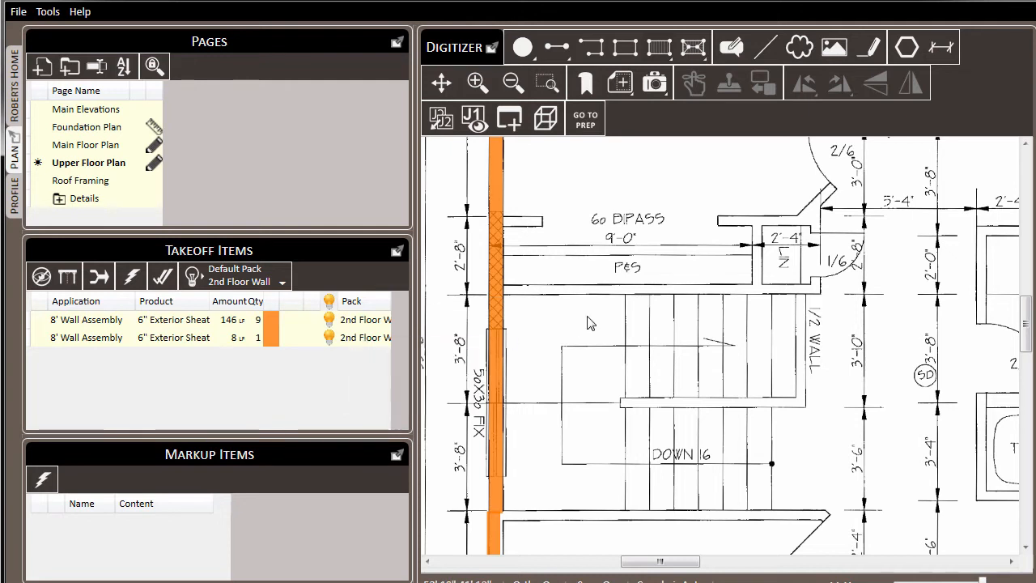
Set the 8 ft stairwell wall item's left height to 18' with the Flat style, and review the itemized materials list.
right_click(167, 343)
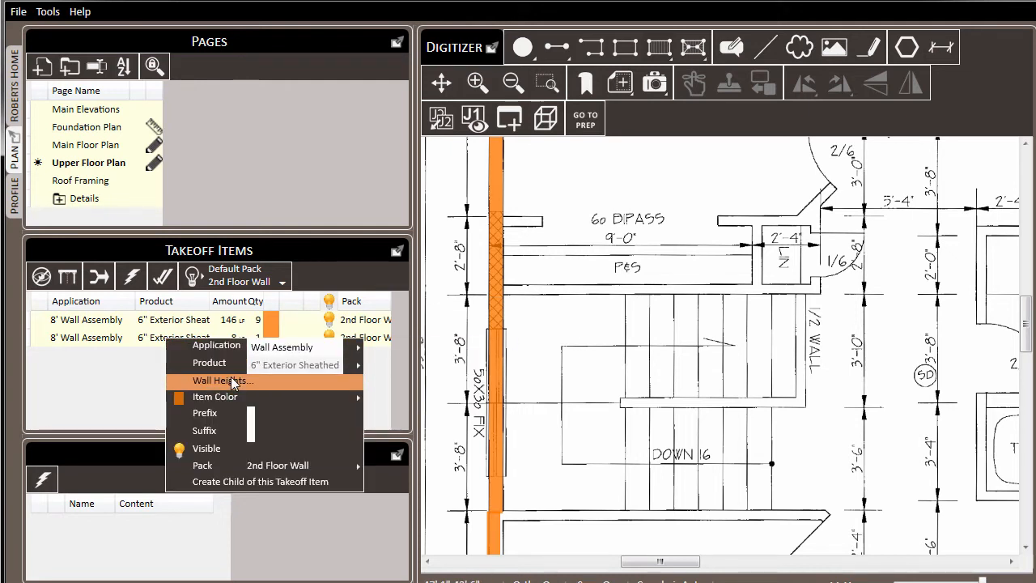
left_click(282, 381)
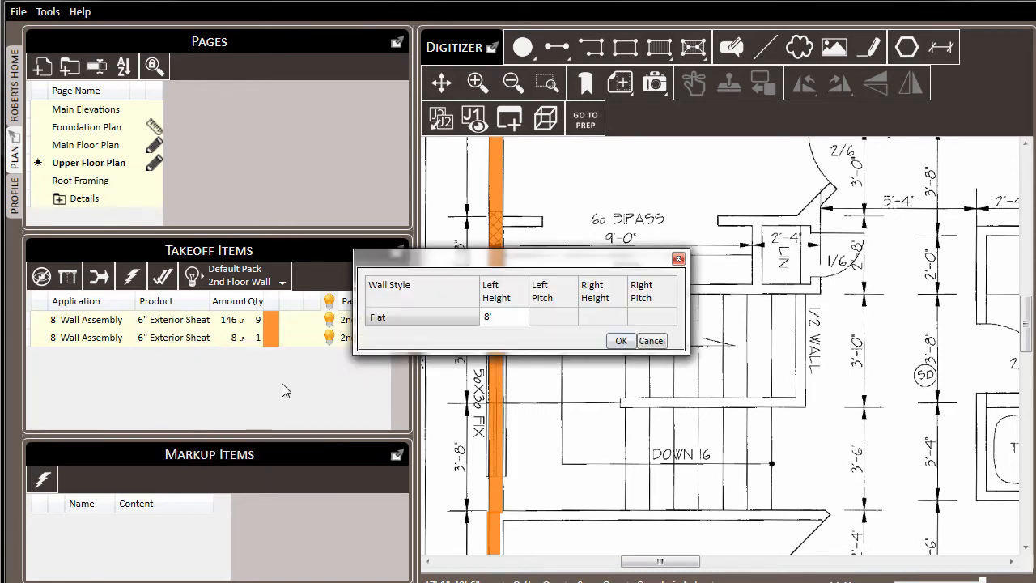
left_click(498, 318)
key("BackSpace")
key("BackSpace")
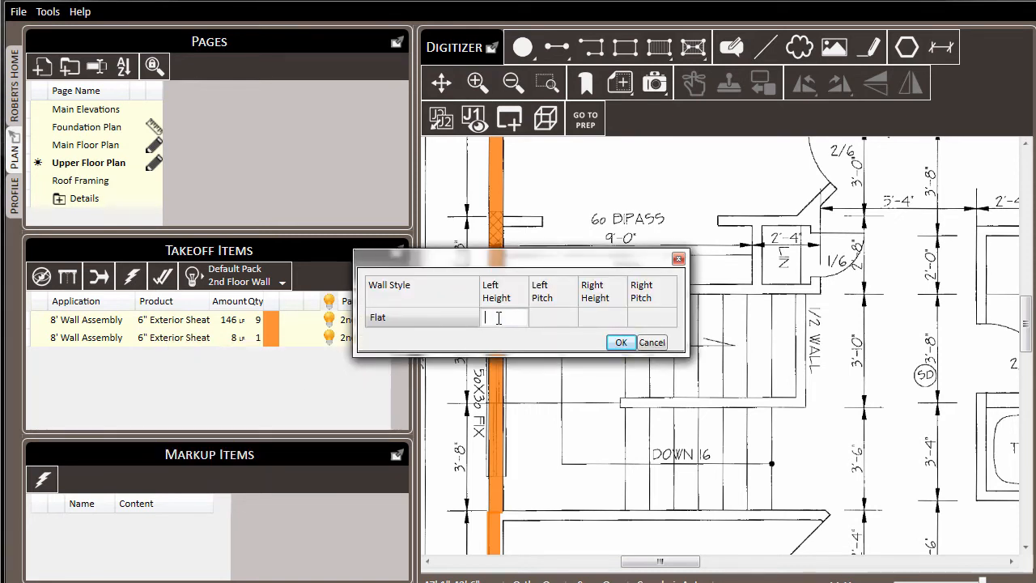
type("18'")
left_click(567, 316)
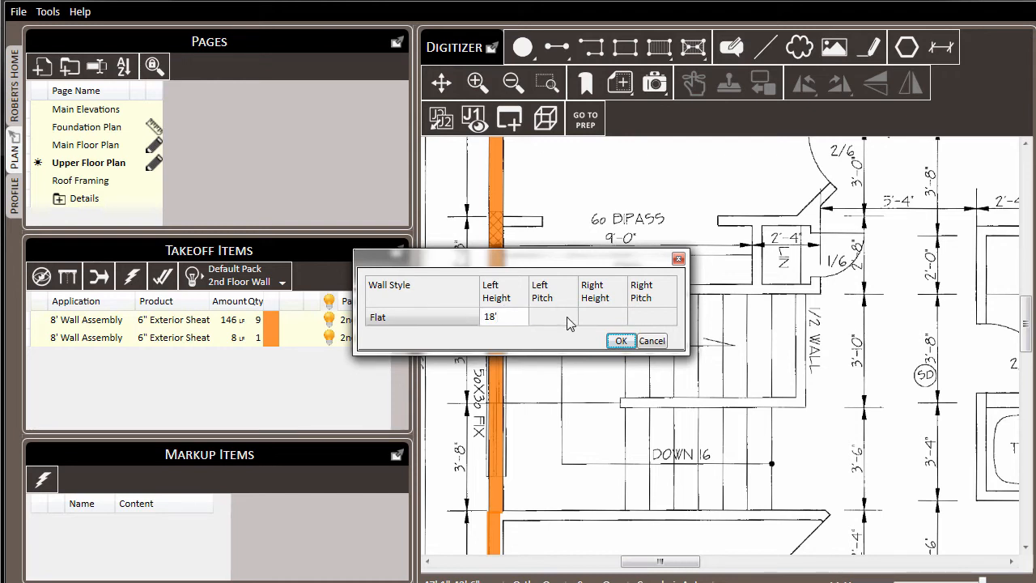
left_click(621, 342)
left_click(620, 342)
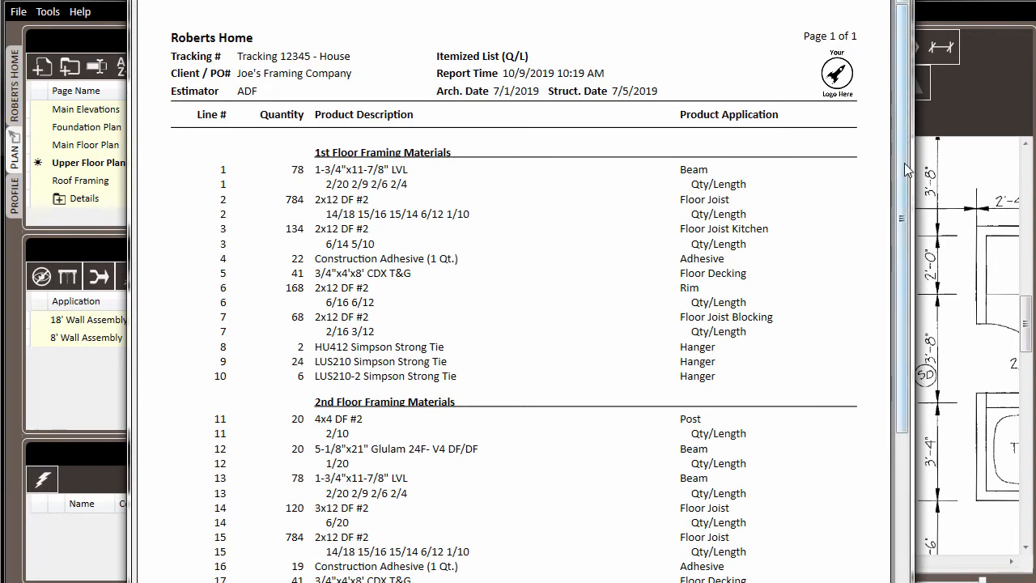
scroll(907, 170, "down", 5)
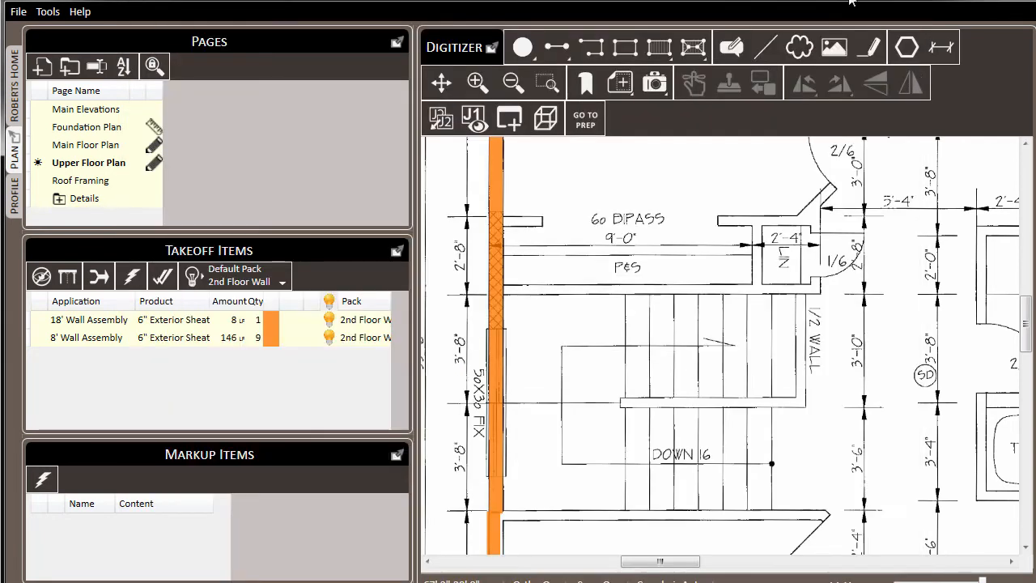
Draw interior wall segments about 11 ft long between the closet and stairwell and about 2 ft long between the bedroom and linen closets.
scroll(604, 245, "down", 2)
middle_click_drag(654, 214, 632, 319)
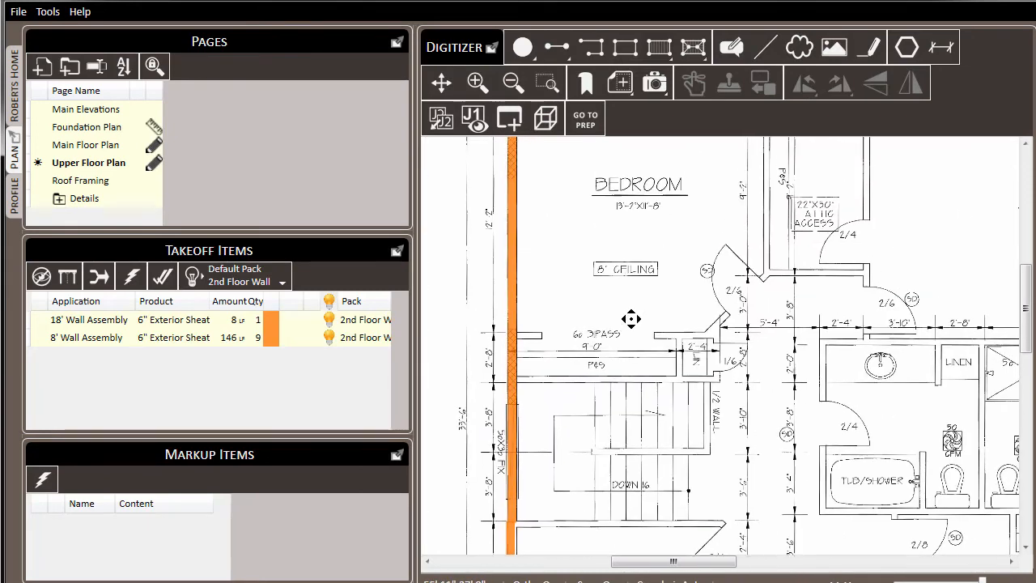
left_click(557, 48)
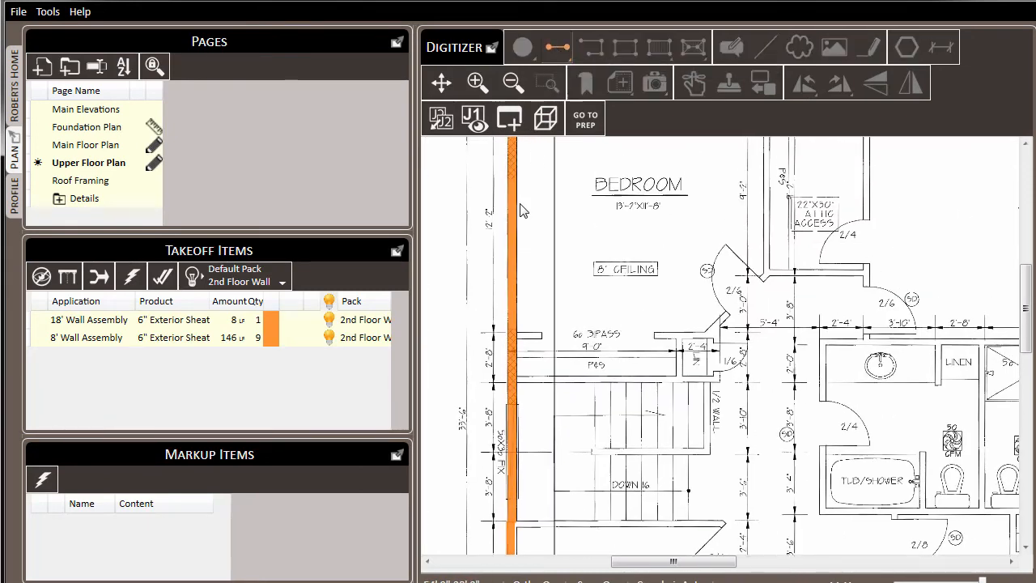
scroll(523, 397, "up", 2)
left_click(522, 356)
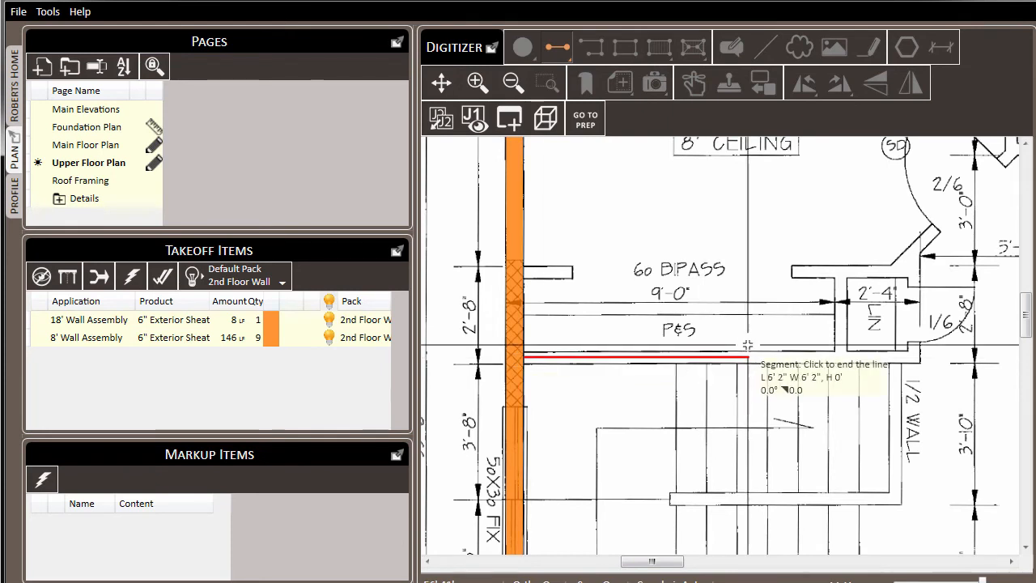
left_click(919, 355)
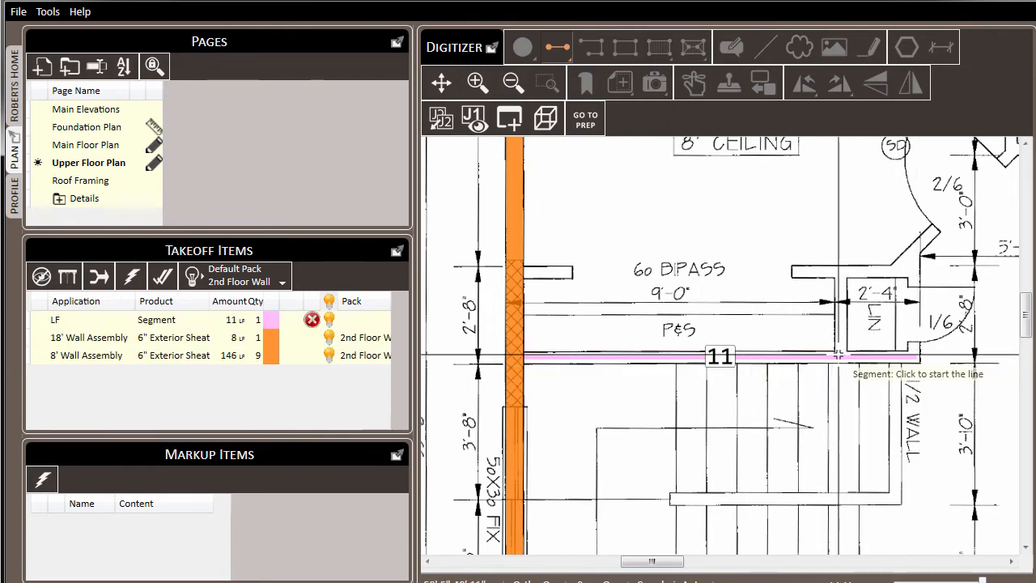
left_click(844, 356)
left_click(844, 279)
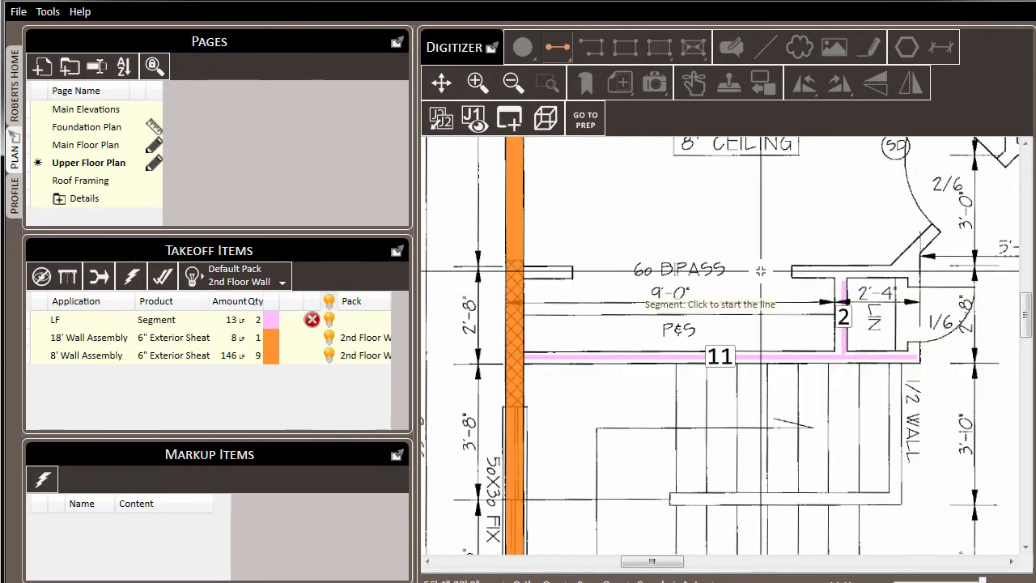
Draw segments about 11 ft along the bypass closet front, 5 ft along the angled bedroom door wall and 6 ft along the attic access closet.
left_click(525, 271)
left_click(908, 270)
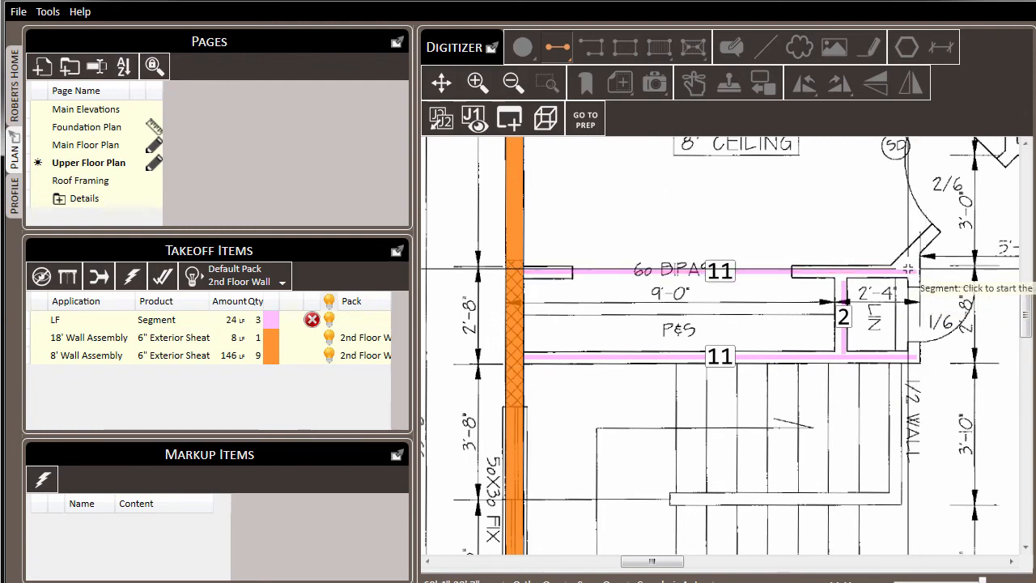
scroll(899, 269, "down", 2)
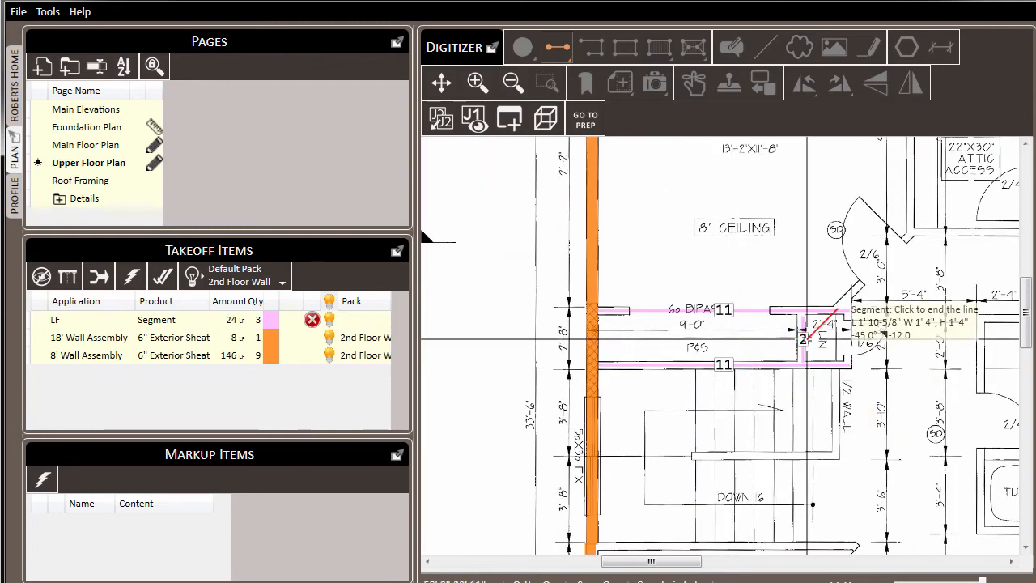
left_click(908, 234)
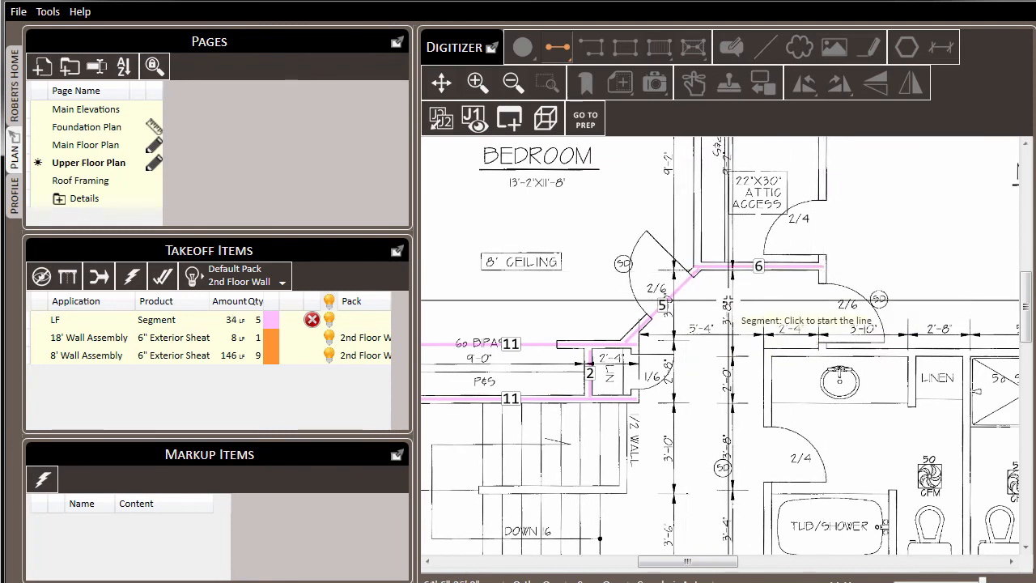
Draw segments about 9 ft along the wall between the bedroom and attic access closet and about 12 ft along the closet's opposite wall.
middle_click_drag(711, 283, 695, 450)
left_click(682, 435)
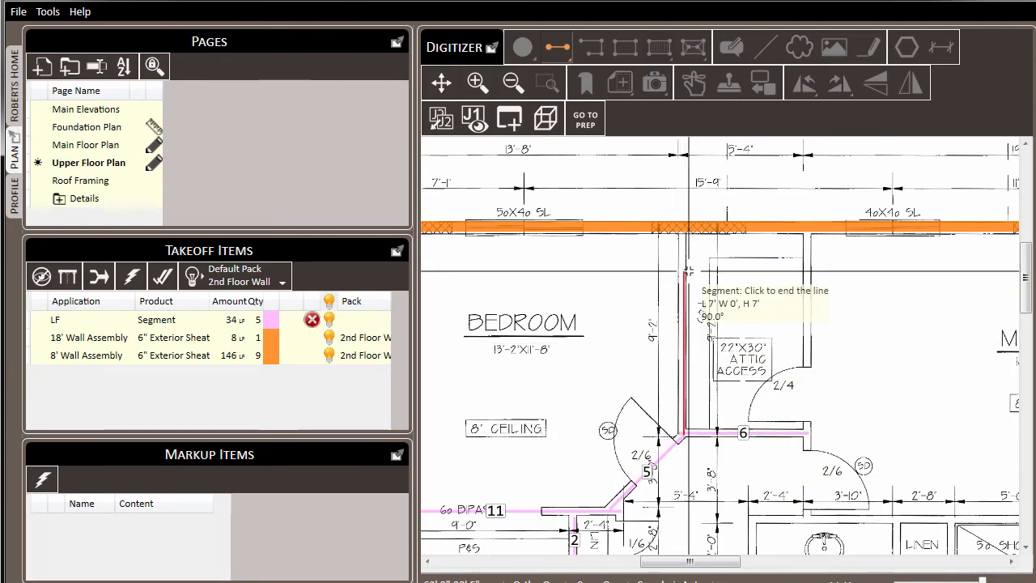
left_click(684, 230)
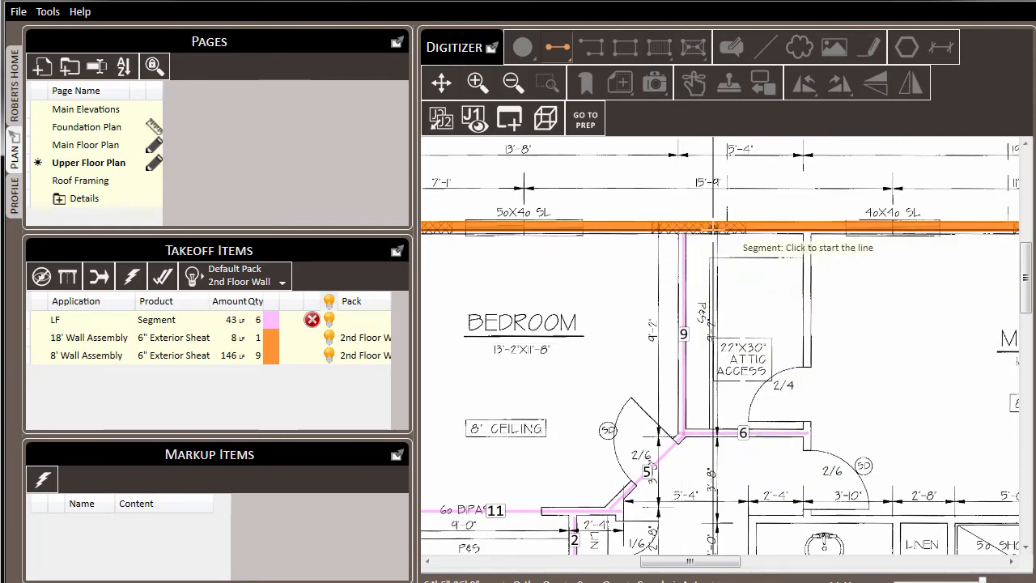
left_click(808, 232)
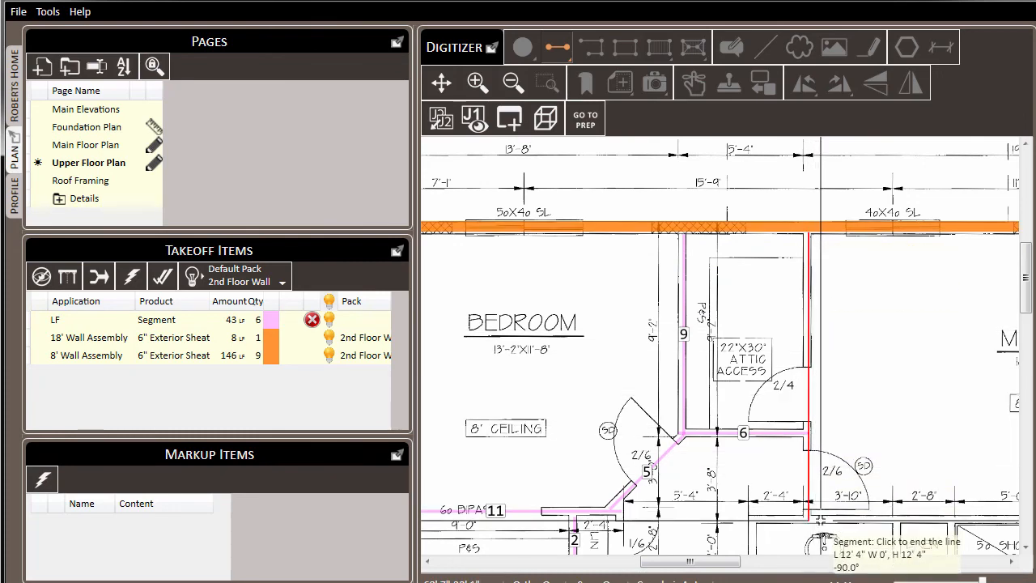
left_click(808, 513)
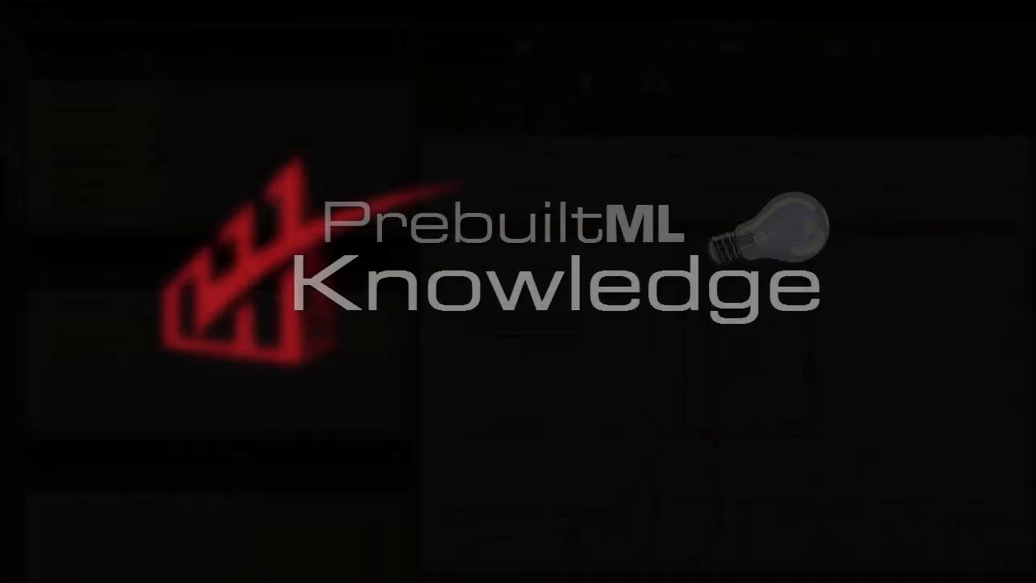